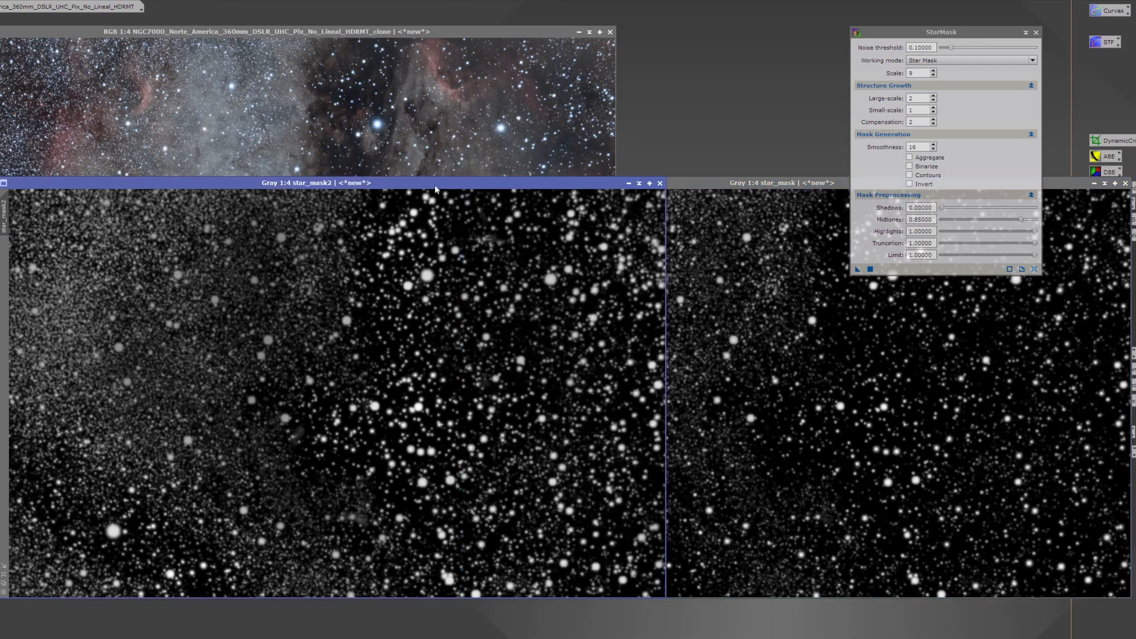
Close the star_mask2 image, apply star_mask as the mask of the NGC7000 clone image, and minimise the mask window.
{"action": "left_click", "coordinate": [659, 183]}
{"action": "left_click_drag", "start_coordinate": [666, 184], "coordinate": [360, 213]}
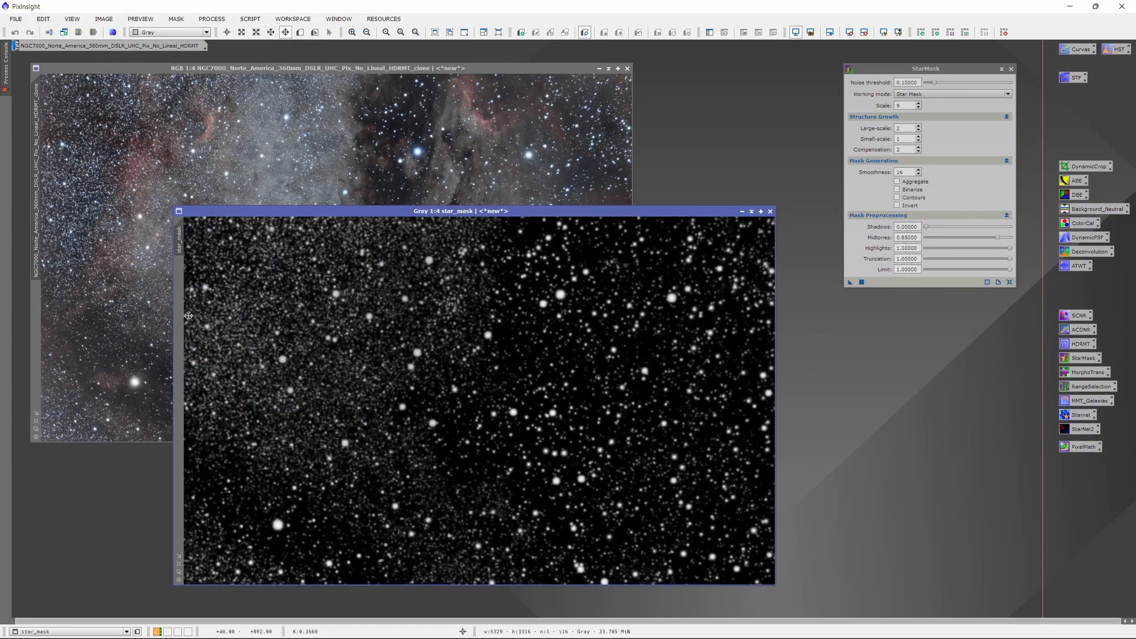
{"action": "left_click_drag", "start_coordinate": [179, 240], "coordinate": [37, 302]}
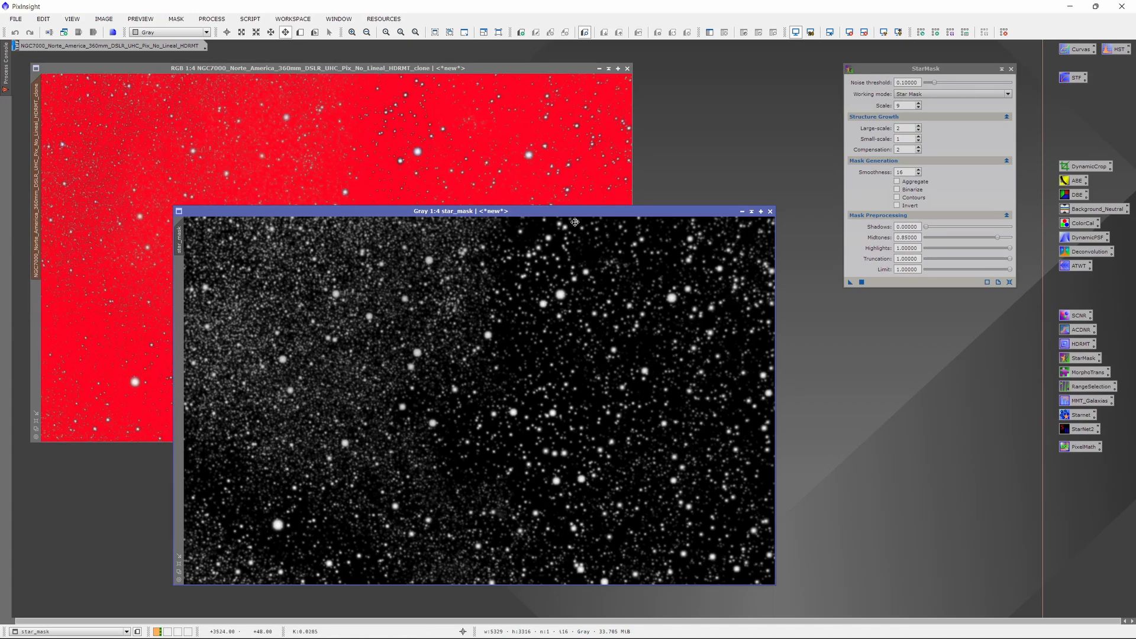
{"action": "left_click", "coordinate": [742, 211]}
{"action": "left_click_drag", "start_coordinate": [499, 401], "coordinate": [717, 67]}
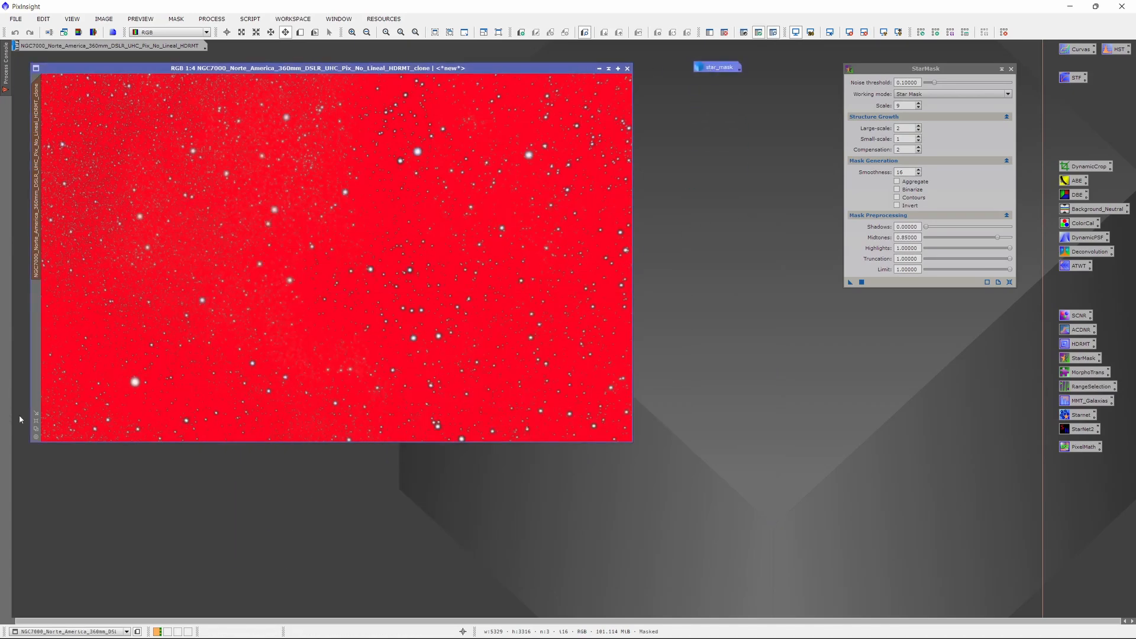
Examine how the mask overlay covers the background and exposes the stars across the NGC7000 clone image.
{"action": "scroll", "coordinate": [55, 417], "scroll_direction": "up", "scroll_amount": 1}
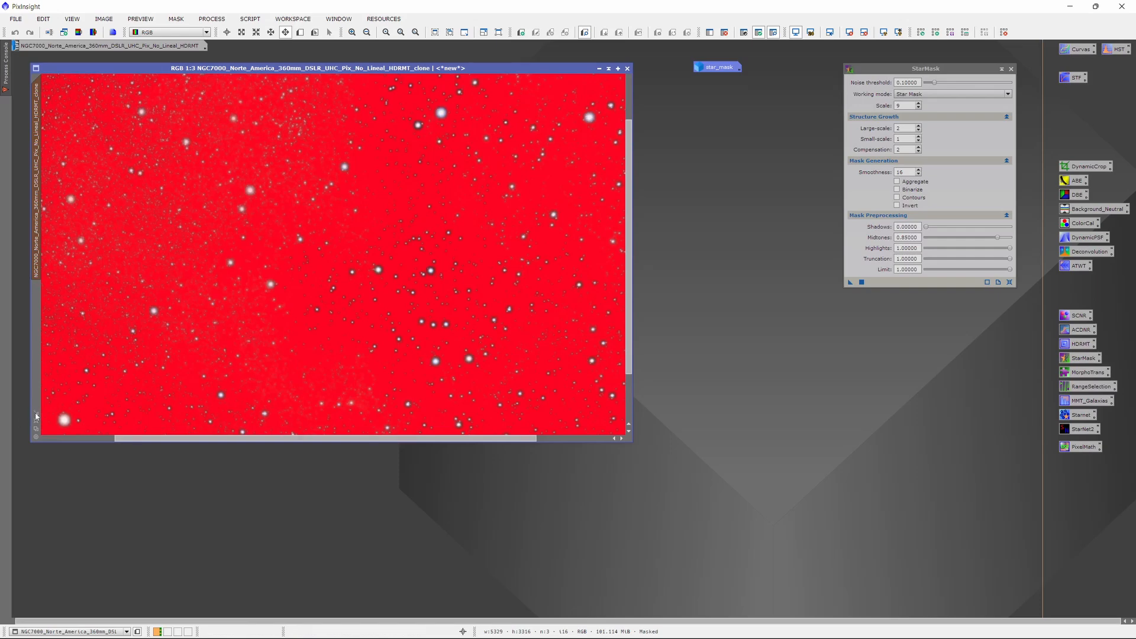
{"action": "left_click", "coordinate": [36, 414]}
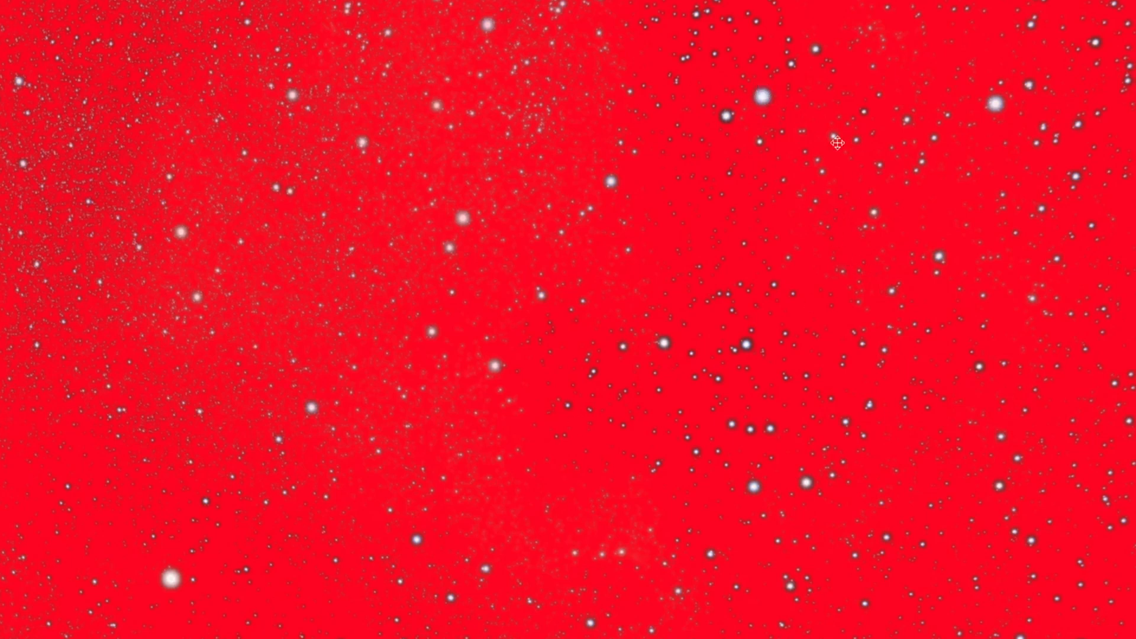
{"action": "key", "text": "ctrl+plus"}
{"action": "key", "text": "ctrl+plus"}
{"action": "key", "text": "ctrl+plus"}
{"action": "key", "text": "ctrl+plus"}
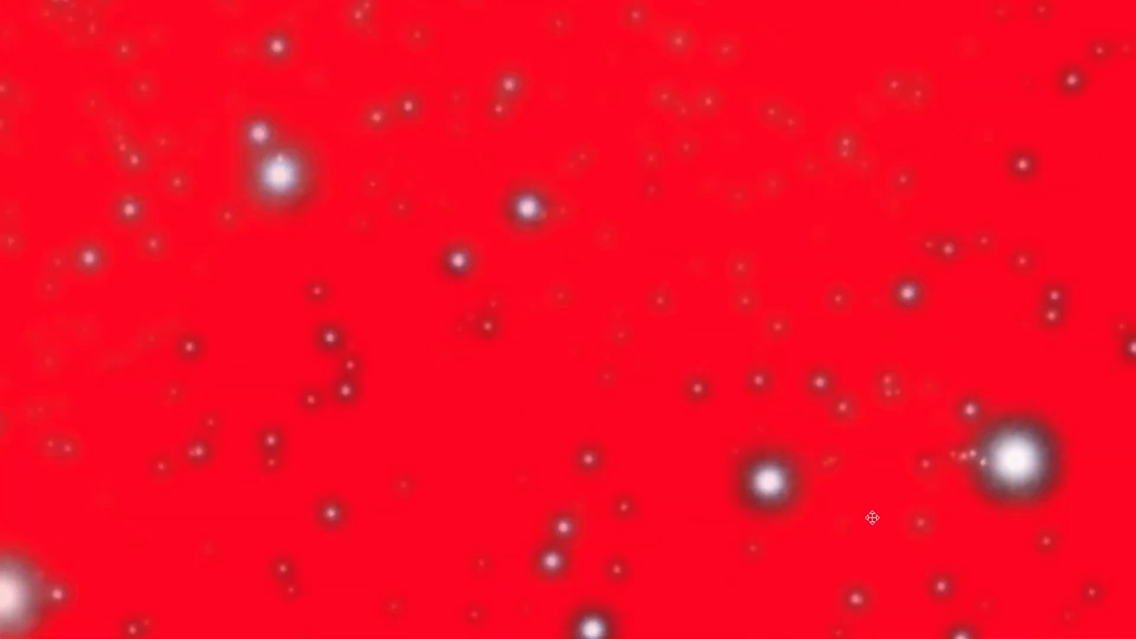
{"action": "left_click_drag", "start_coordinate": [545, 638], "coordinate": [625, 638]}
{"action": "scroll", "coordinate": [518, 507], "scroll_direction": "up", "scroll_amount": 1}
{"action": "left_click_drag", "start_coordinate": [588, 563], "coordinate": [761, 272]}
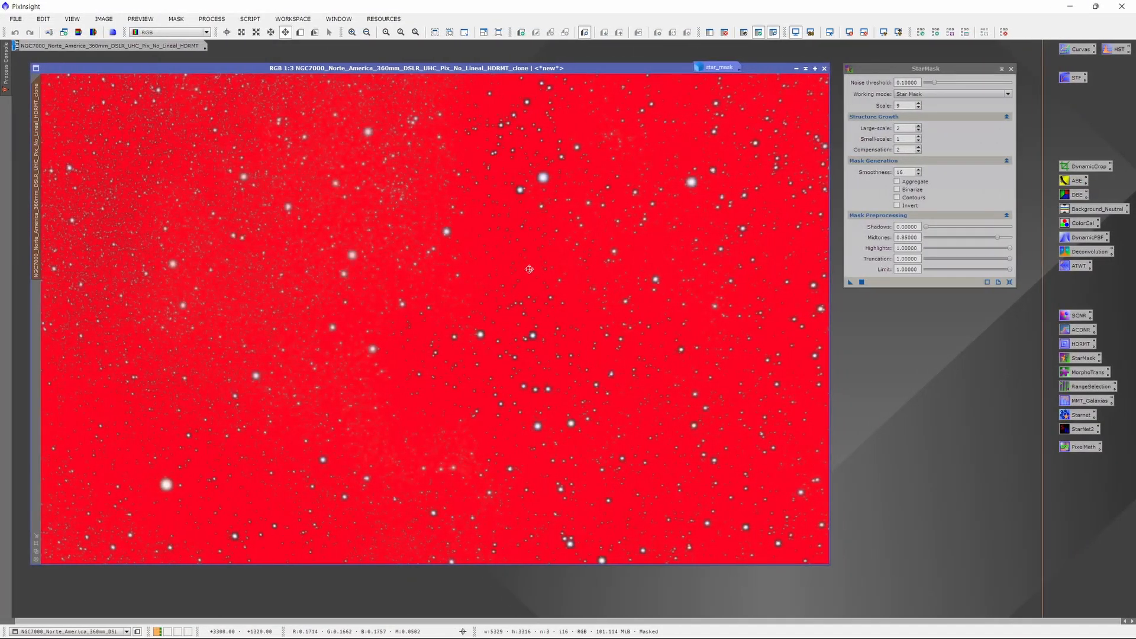
Hide the mask overlay on the clone image and replace the StarMask process window with MorphologicalTransformation.
{"action": "left_click", "coordinate": [773, 32]}
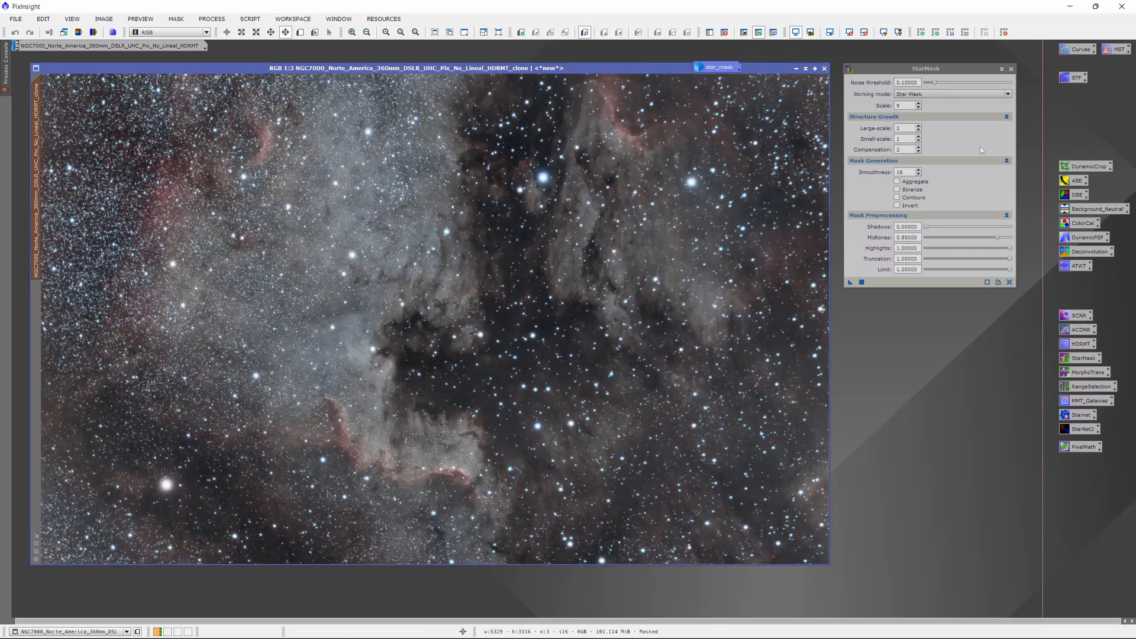
{"action": "left_click", "coordinate": [1011, 69]}
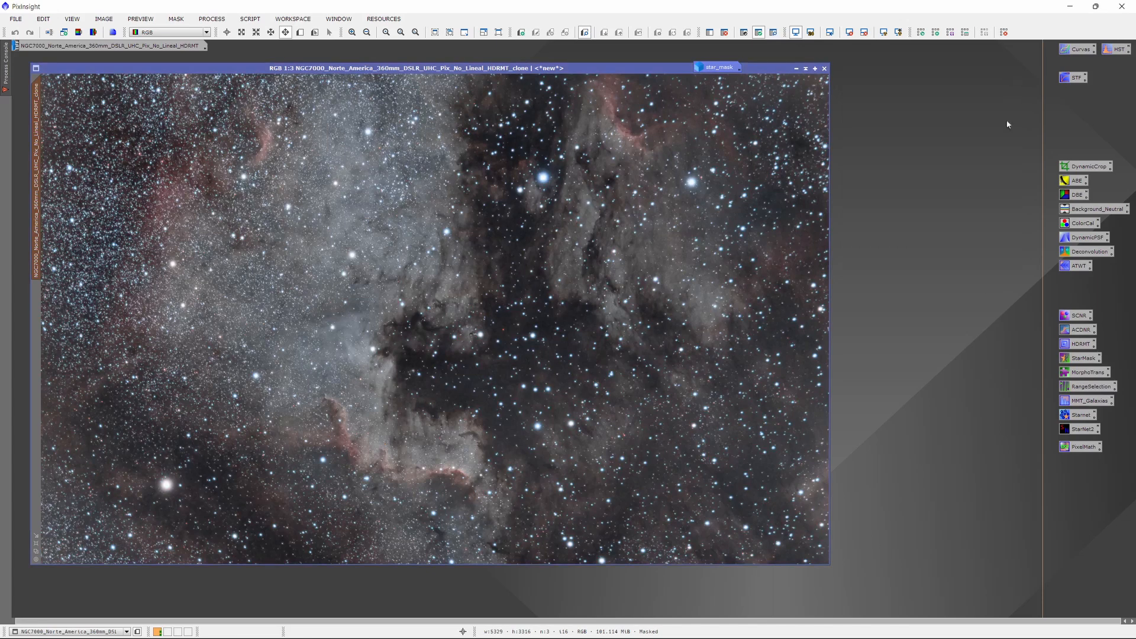
{"action": "left_click", "coordinate": [1081, 374]}
{"action": "double_click", "coordinate": [1080, 376]}
{"action": "left_click_drag", "start_coordinate": [903, 305], "coordinate": [923, 73]}
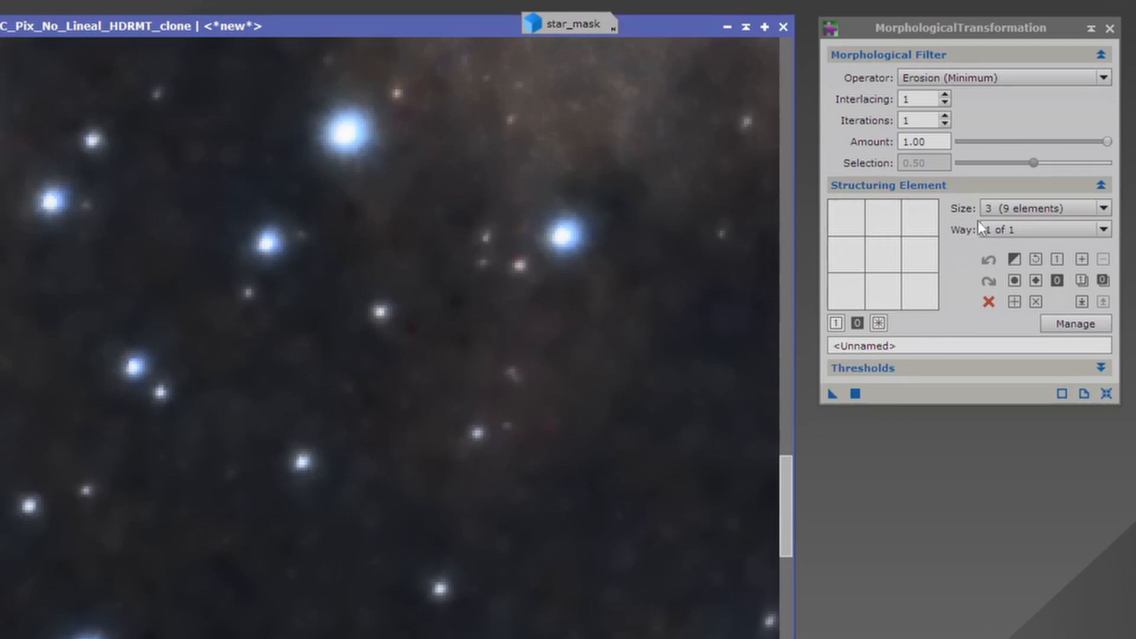
Set a circular structuring element of size 15 (225 elements) and choose the Morphological Selection operator.
{"action": "left_click", "coordinate": [989, 210]}
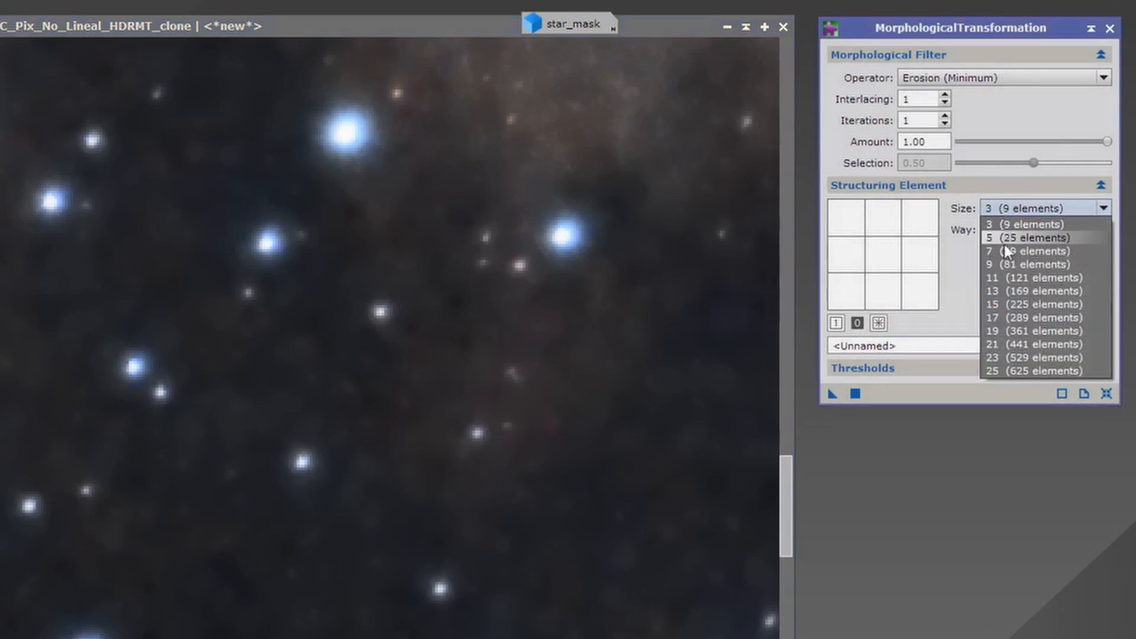
{"action": "left_click", "coordinate": [998, 304]}
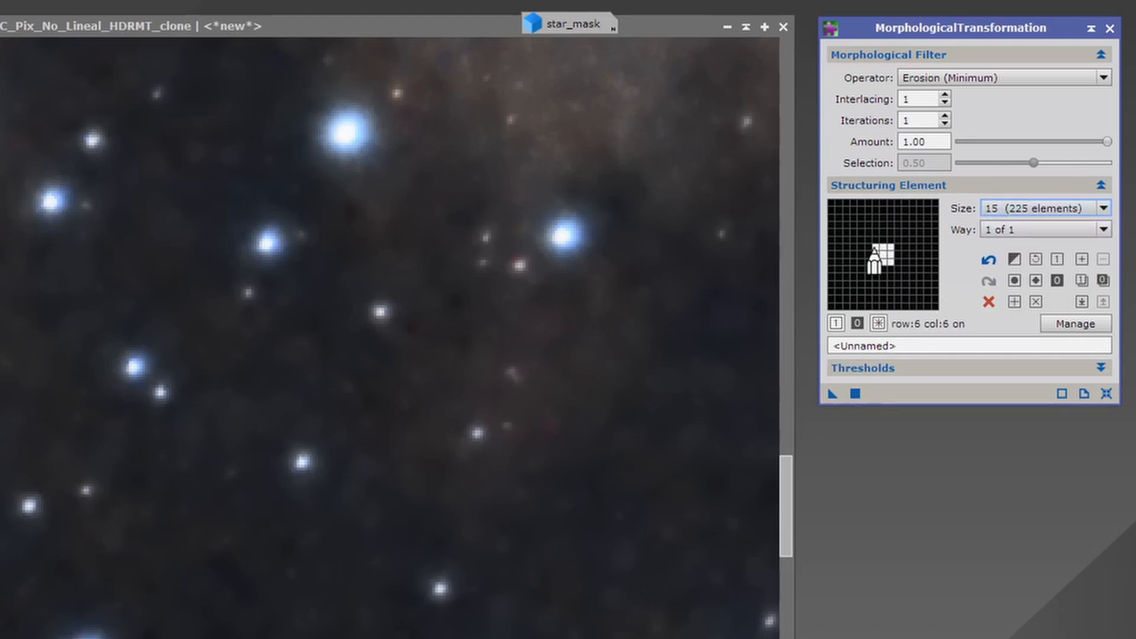
{"action": "left_click", "coordinate": [1015, 282]}
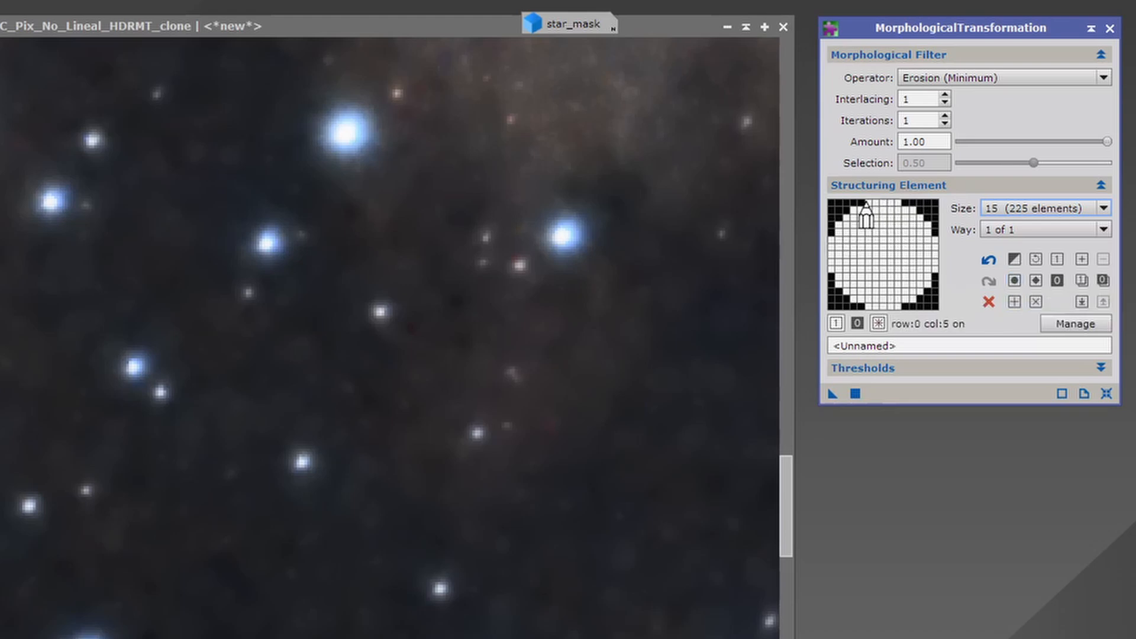
{"action": "left_click", "coordinate": [1004, 77]}
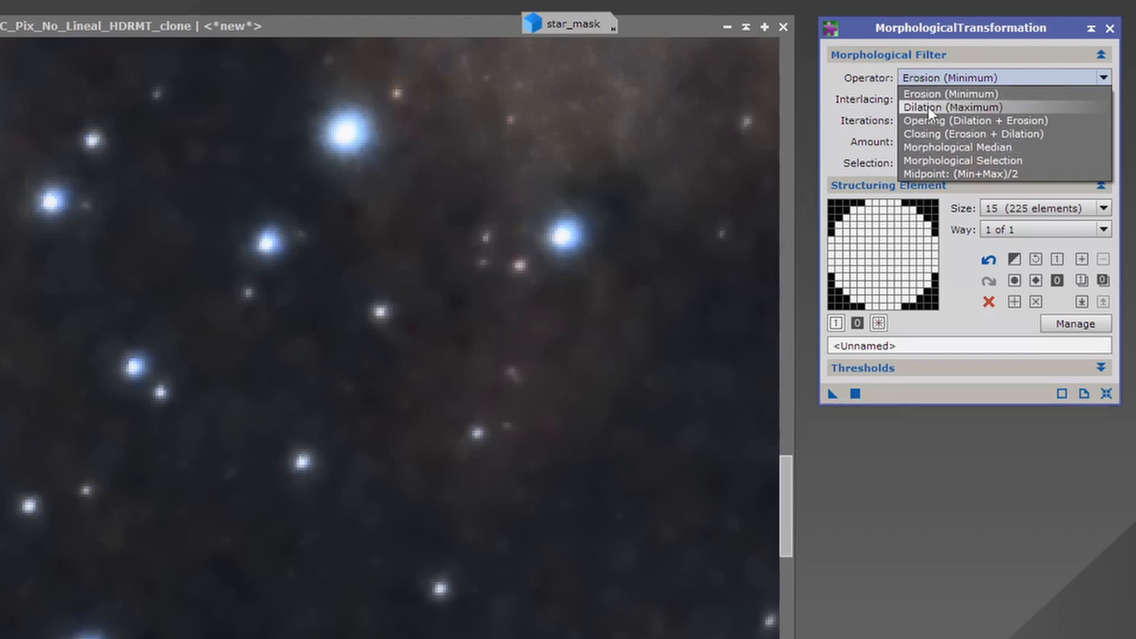
{"action": "left_click", "coordinate": [986, 161]}
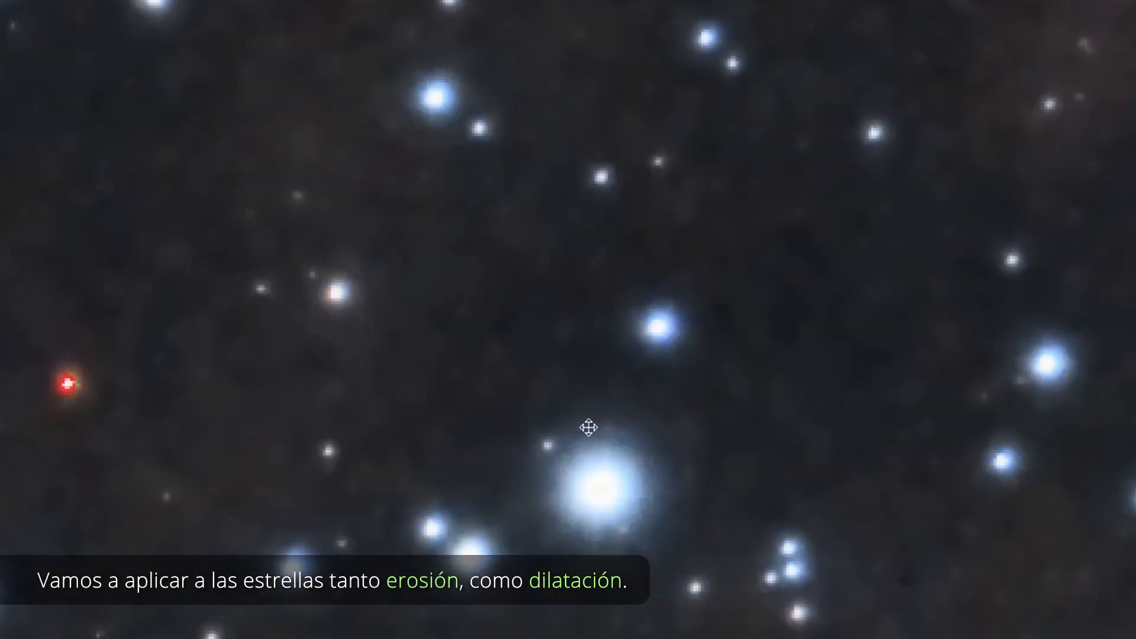
Try the Erosion (Minimum) operator and a Selection value of 0.11, returning to Morphological Selection with 0.50.
{"action": "scroll", "coordinate": [563, 213], "scroll_direction": "up", "scroll_amount": 3}
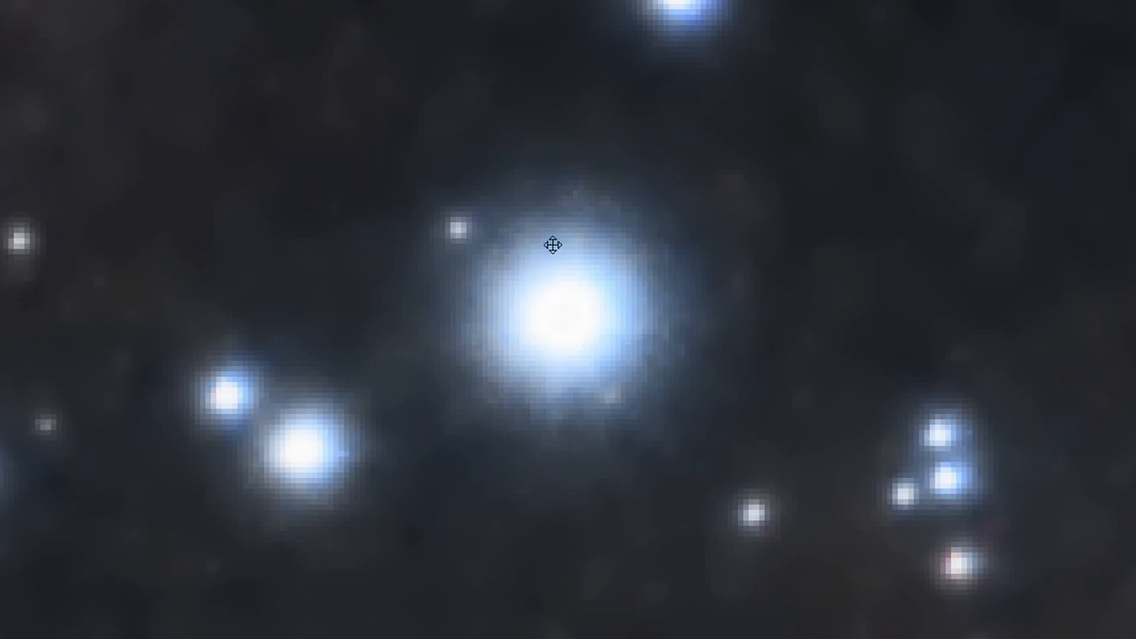
{"action": "left_click_drag", "start_coordinate": [530, 358], "coordinate": [1093, 247]}
{"action": "left_click_drag", "start_coordinate": [499, 450], "coordinate": [1103, 396]}
{"action": "left_click_drag", "start_coordinate": [593, 447], "coordinate": [1135, 565]}
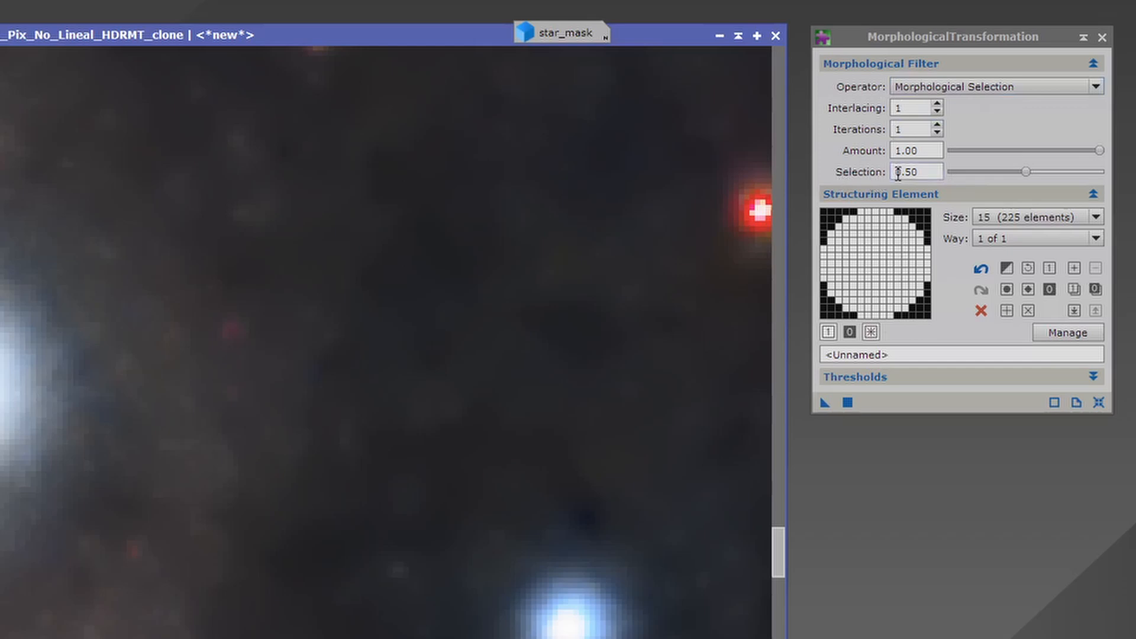
{"action": "left_click", "coordinate": [949, 90]}
{"action": "left_click", "coordinate": [944, 104]}
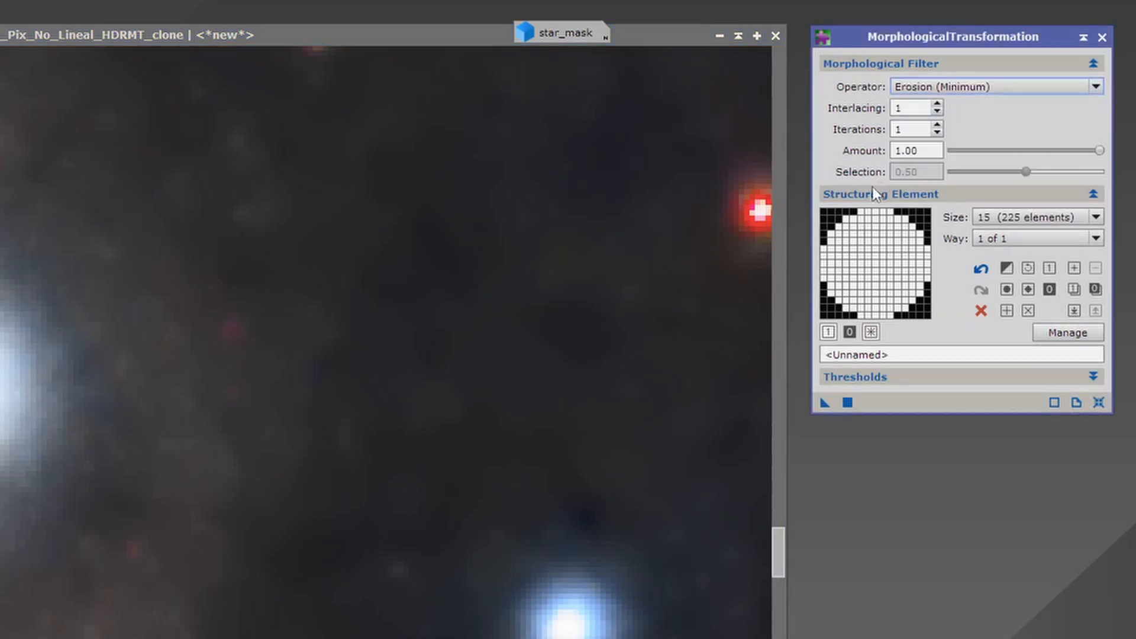
{"action": "left_click", "coordinate": [902, 89]}
{"action": "left_click", "coordinate": [918, 176]}
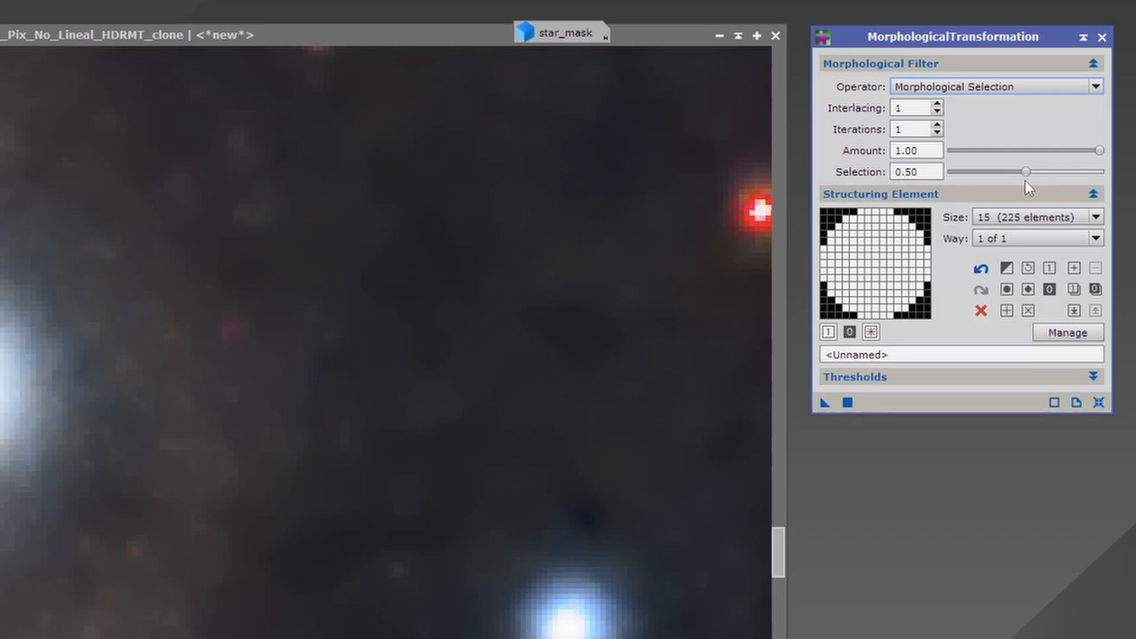
{"action": "left_click_drag", "start_coordinate": [1026, 173], "coordinate": [968, 177]}
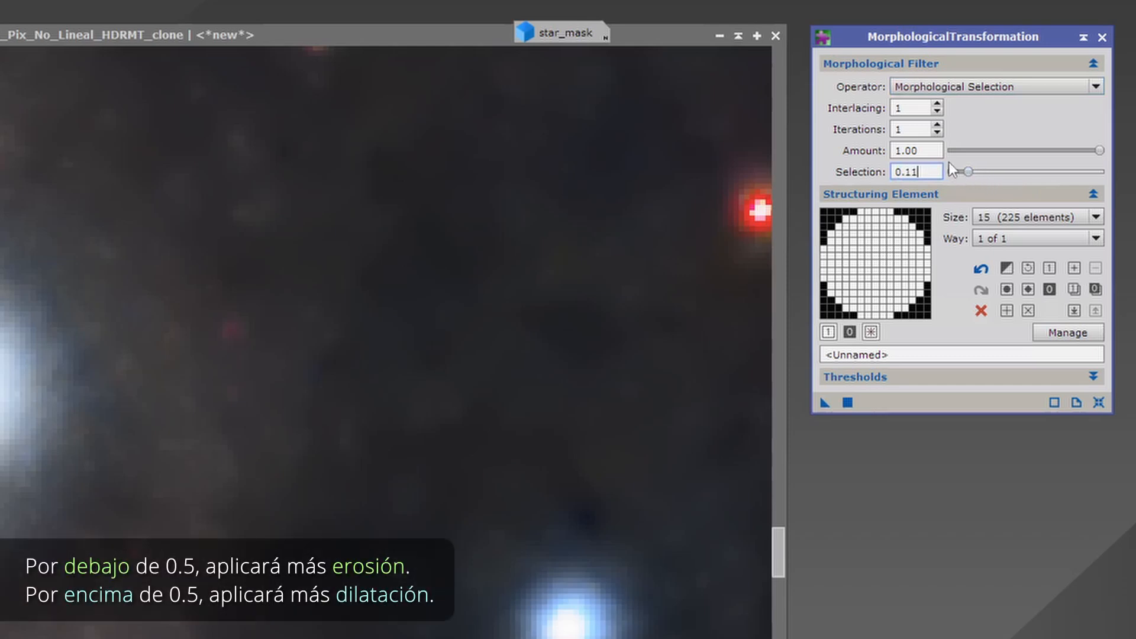
{"action": "left_click_drag", "start_coordinate": [967, 172], "coordinate": [1061, 171]}
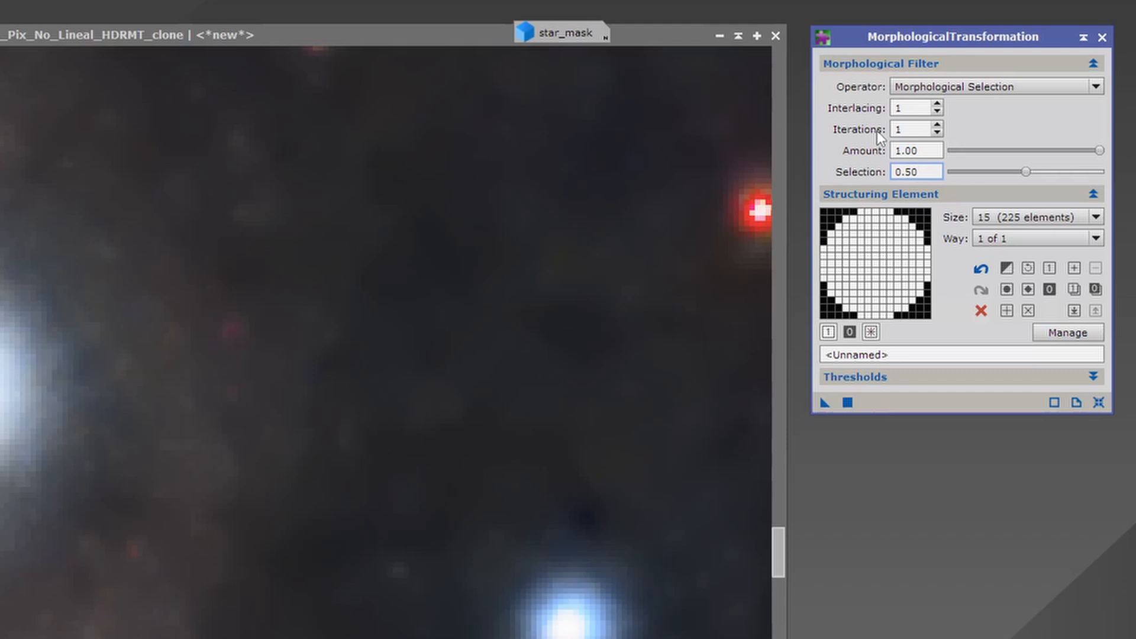
Set the iterations to 2 with an amount of 1.00 and apply the MorphologicalTransformation to the masked clone image.
{"action": "left_click", "coordinate": [938, 125]}
{"action": "left_click", "coordinate": [937, 132]}
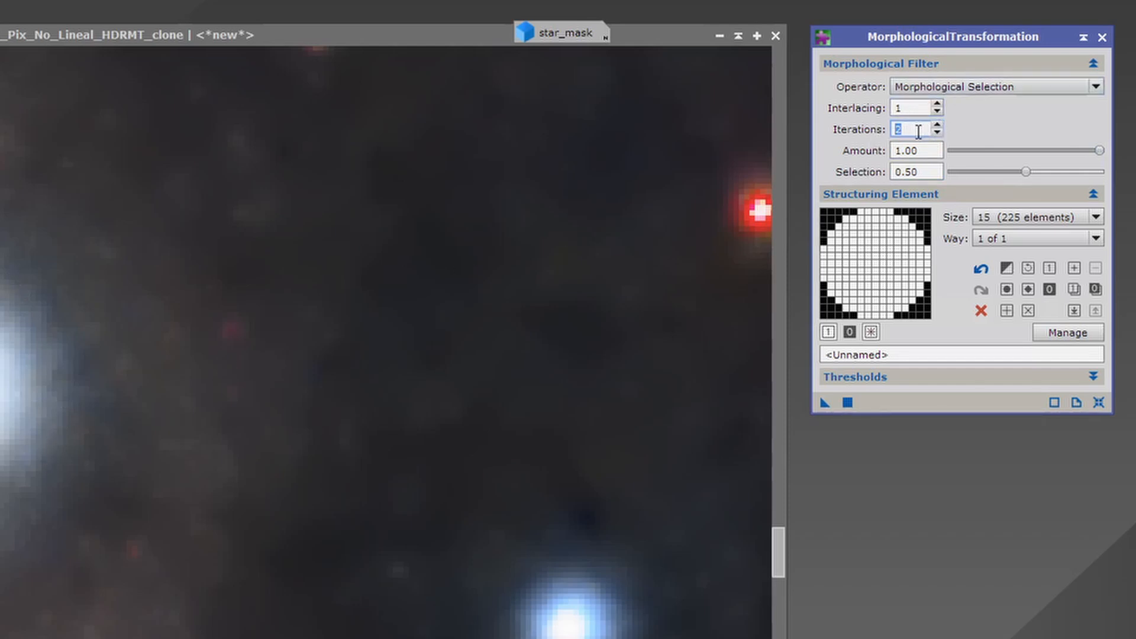
{"action": "mouse_move", "coordinate": [1086, 146]}
{"action": "left_mouse_down"}
{"action": "mouse_move", "coordinate": [1076, 148]}
{"action": "mouse_move", "coordinate": [1102, 151]}
{"action": "left_mouse_up"}
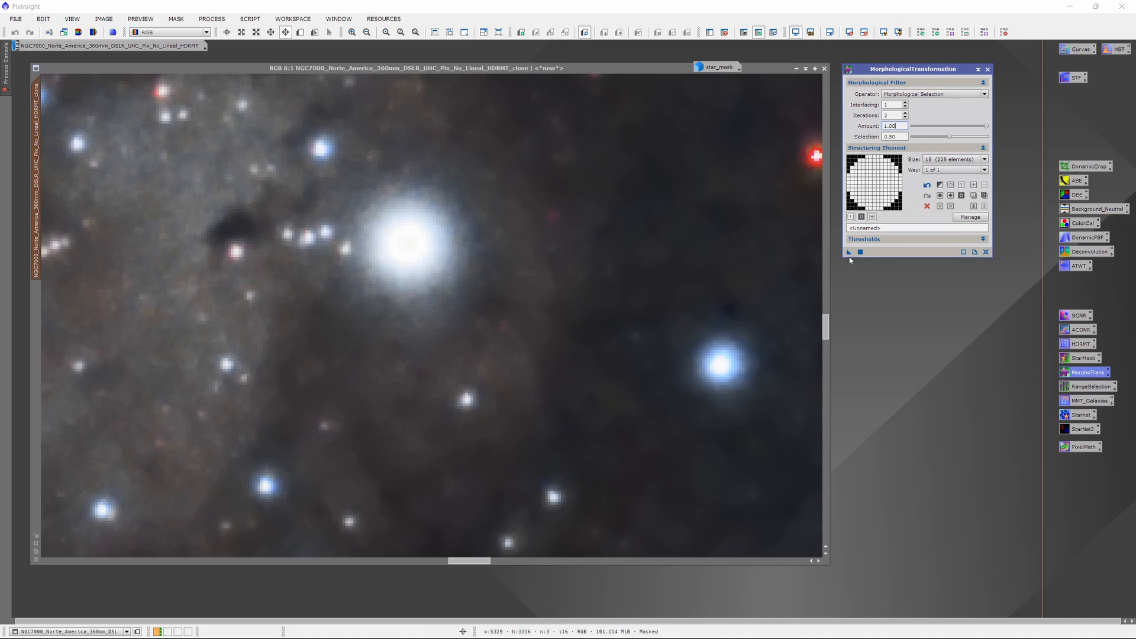
{"action": "left_click_drag", "start_coordinate": [849, 253], "coordinate": [491, 302]}
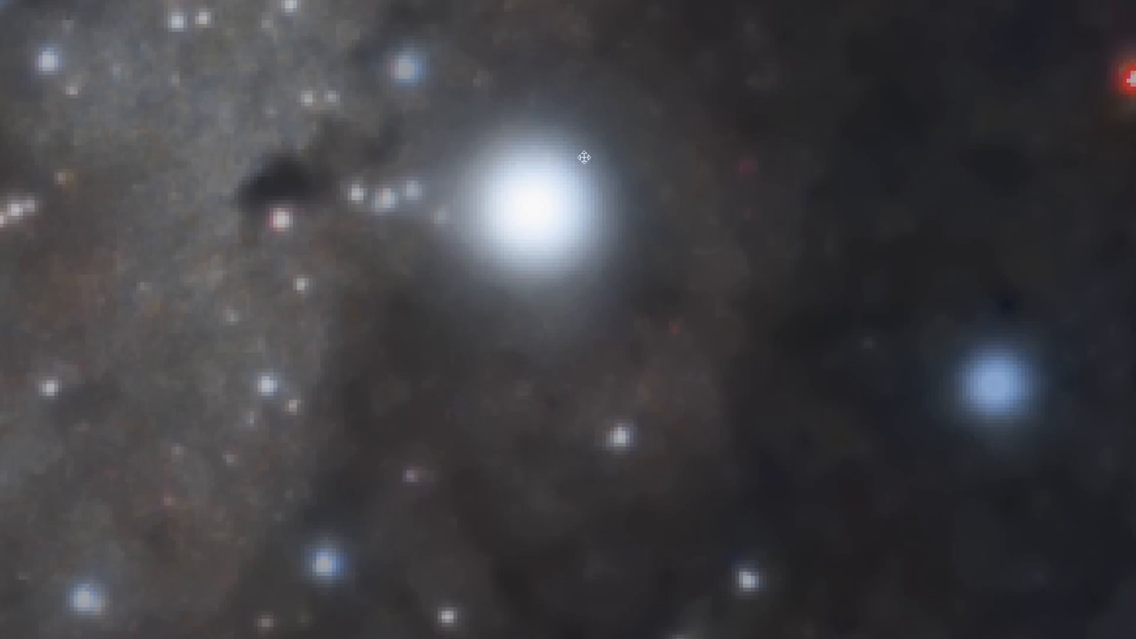
Undo the MorphologicalTransformation on the clone image to compare the original stars.
{"action": "right_click", "coordinate": [736, 92]}
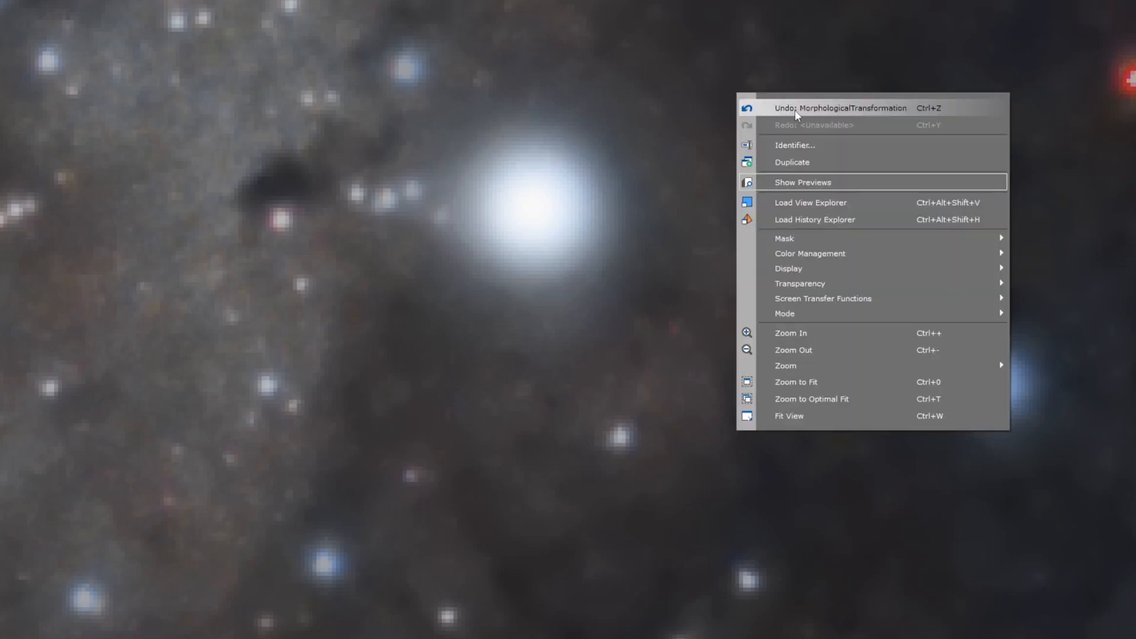
{"action": "left_click", "coordinate": [800, 109]}
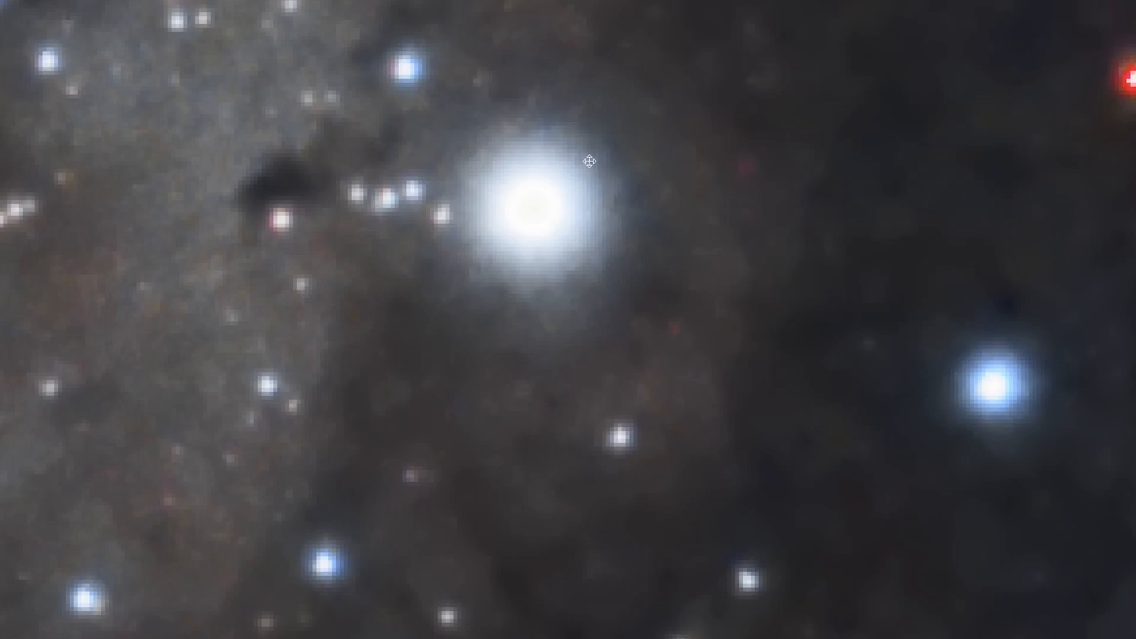
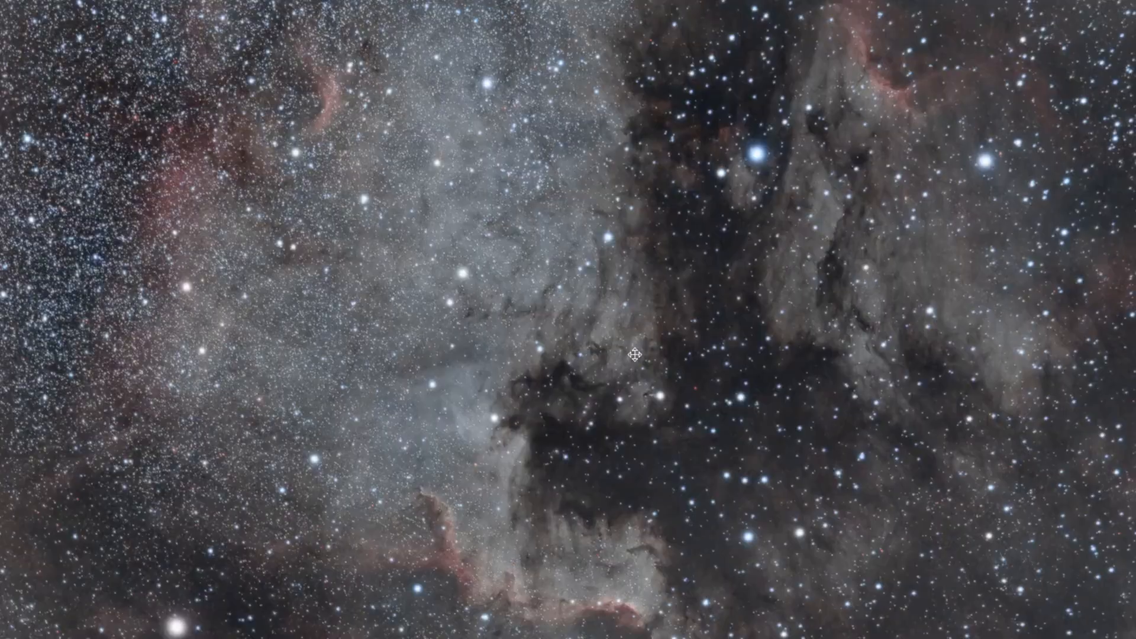
Examine the size and shape of the processed stars over the nebula and dark regions at high magnification.
{"action": "scroll", "coordinate": [633, 377], "scroll_direction": "up", "scroll_amount": 3}
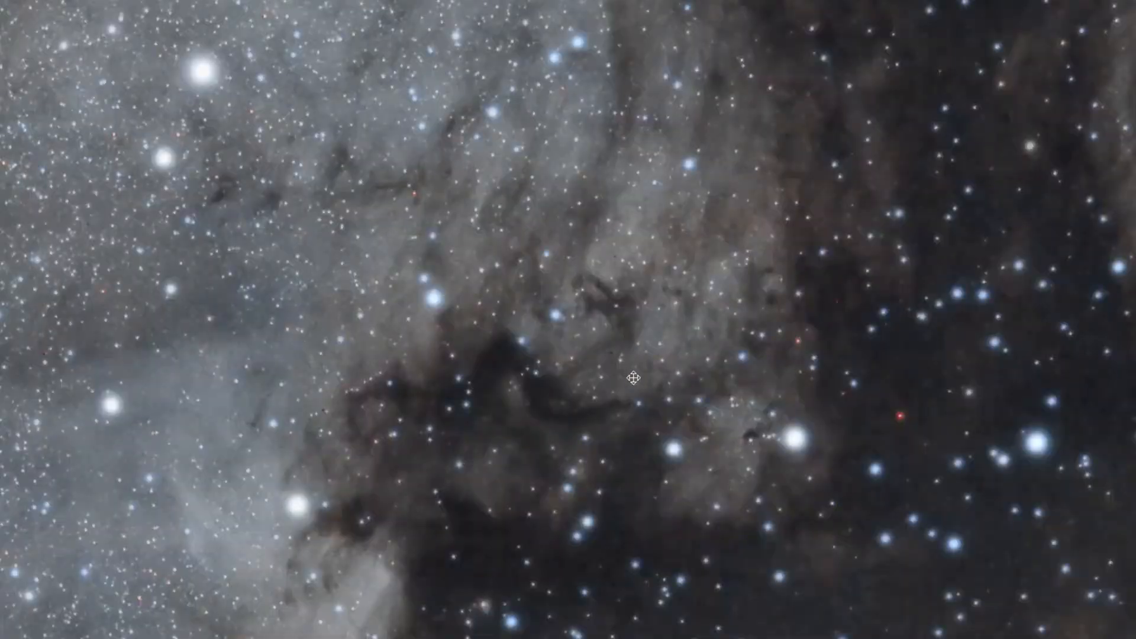
{"action": "scroll", "coordinate": [664, 425], "scroll_direction": "up", "scroll_amount": 2}
{"action": "left_click_drag", "start_coordinate": [816, 464], "coordinate": [278, 318]}
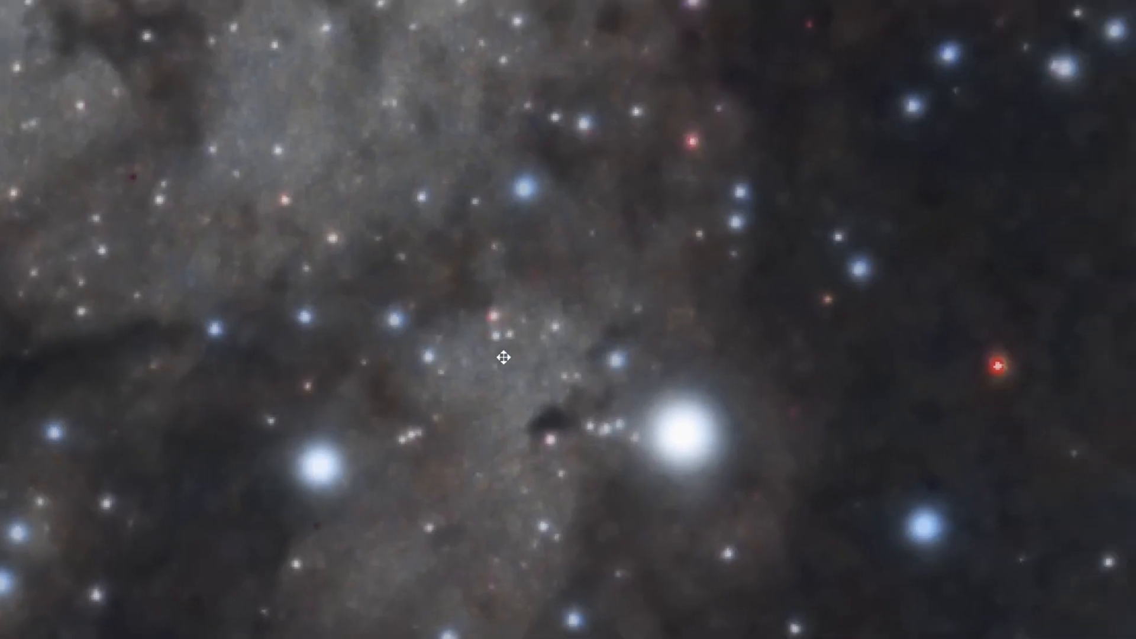
{"action": "left_click_drag", "start_coordinate": [503, 357], "coordinate": [383, 370]}
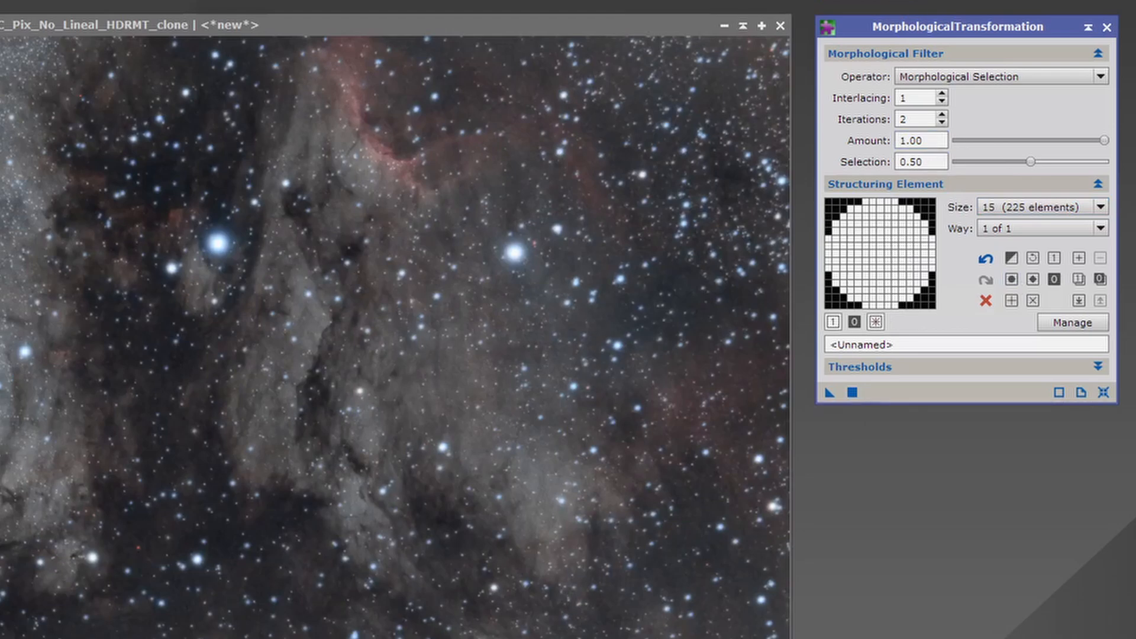
{"action": "scroll", "coordinate": [107, 474], "scroll_direction": "up", "scroll_amount": 5}
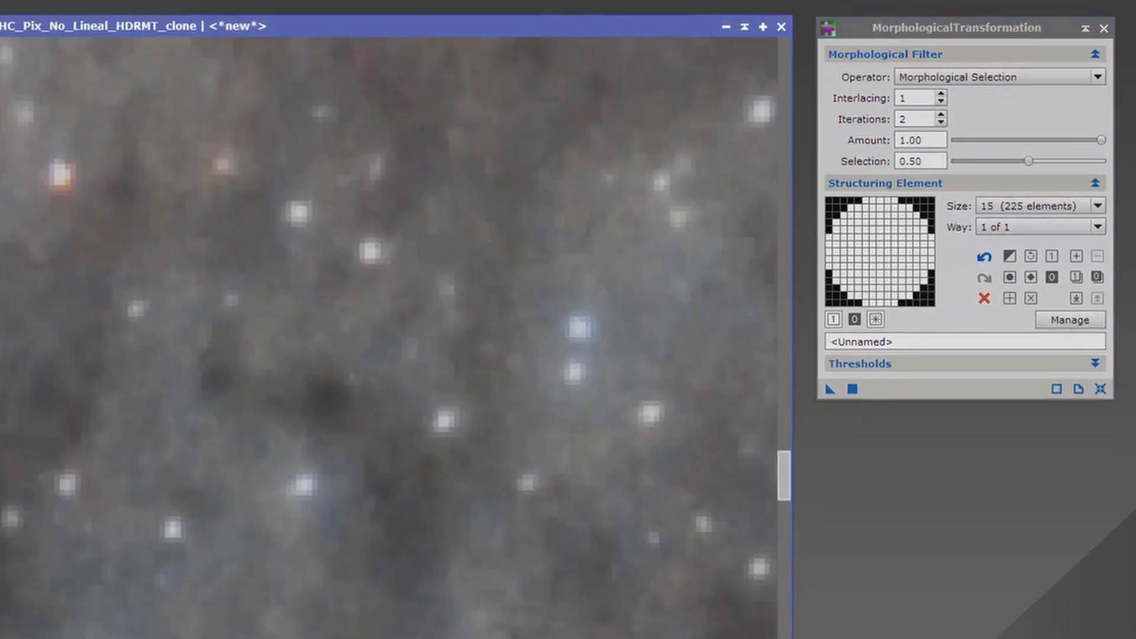
{"action": "left_click_drag", "start_coordinate": [394, 233], "coordinate": [83, 507]}
{"action": "left_click_drag", "start_coordinate": [440, 178], "coordinate": [64, 536]}
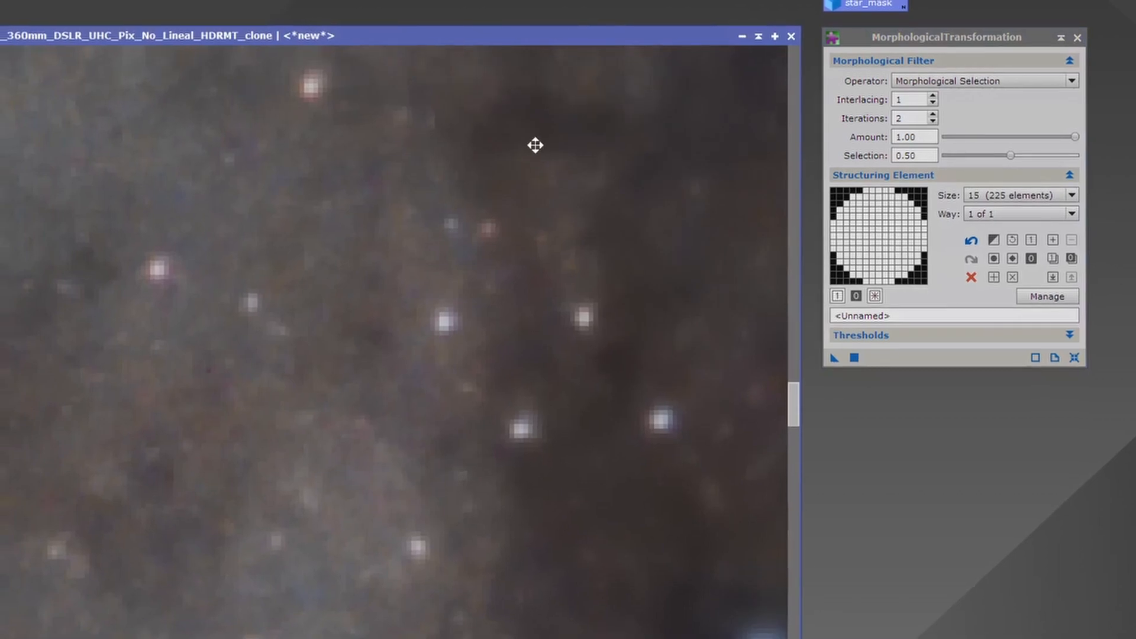
{"action": "left_click_drag", "start_coordinate": [493, 149], "coordinate": [41, 527]}
{"action": "left_click_drag", "start_coordinate": [501, 191], "coordinate": [98, 380]}
{"action": "left_click_drag", "start_coordinate": [400, 304], "coordinate": [1, 426]}
{"action": "left_click_drag", "start_coordinate": [479, 243], "coordinate": [185, 385]}
{"action": "left_click_drag", "start_coordinate": [435, 263], "coordinate": [187, 256]}
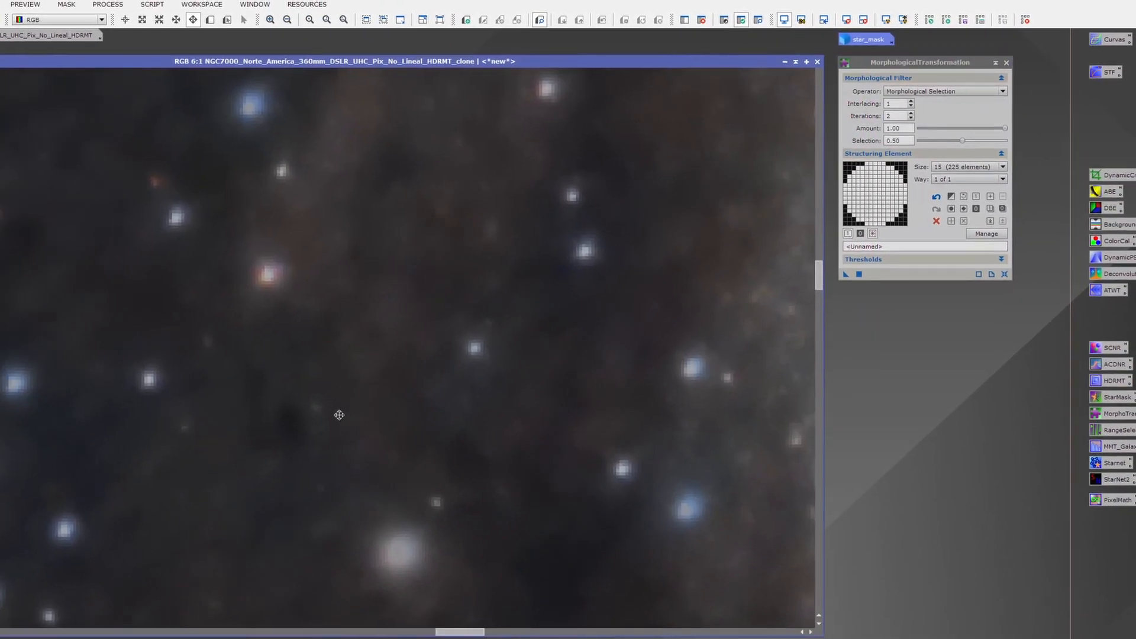
{"action": "left_click_drag", "start_coordinate": [274, 497], "coordinate": [225, 312]}
{"action": "left_click_drag", "start_coordinate": [365, 268], "coordinate": [395, 310]}
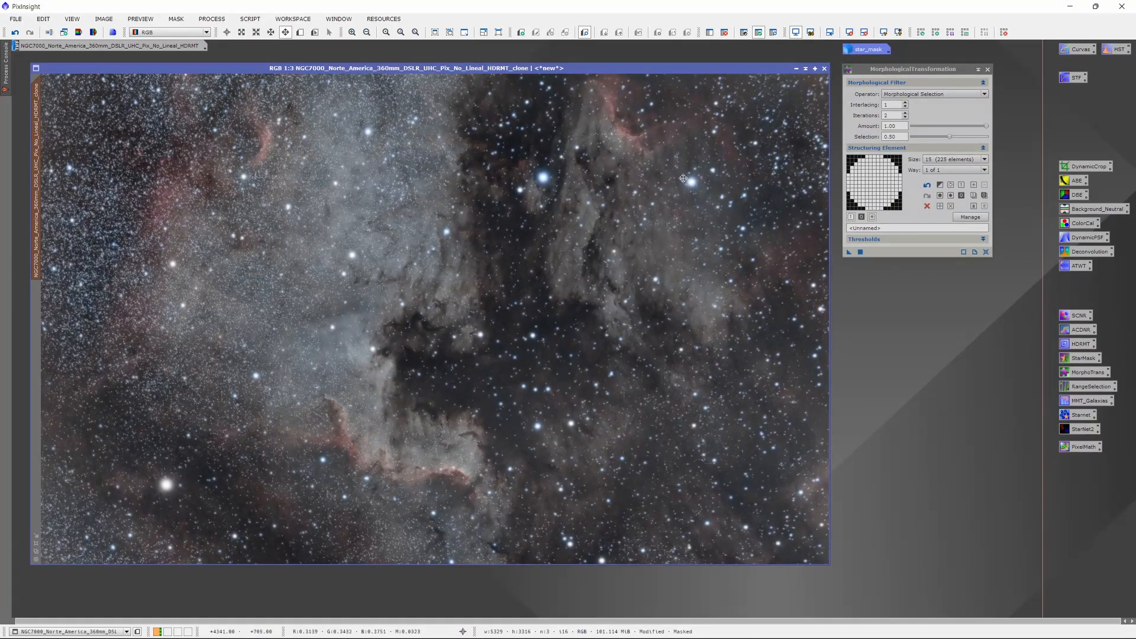
Close the MorphologicalTransformation process and restore the minimised star_mask window.
{"action": "left_click", "coordinate": [987, 70]}
{"action": "double_click", "coordinate": [875, 51]}
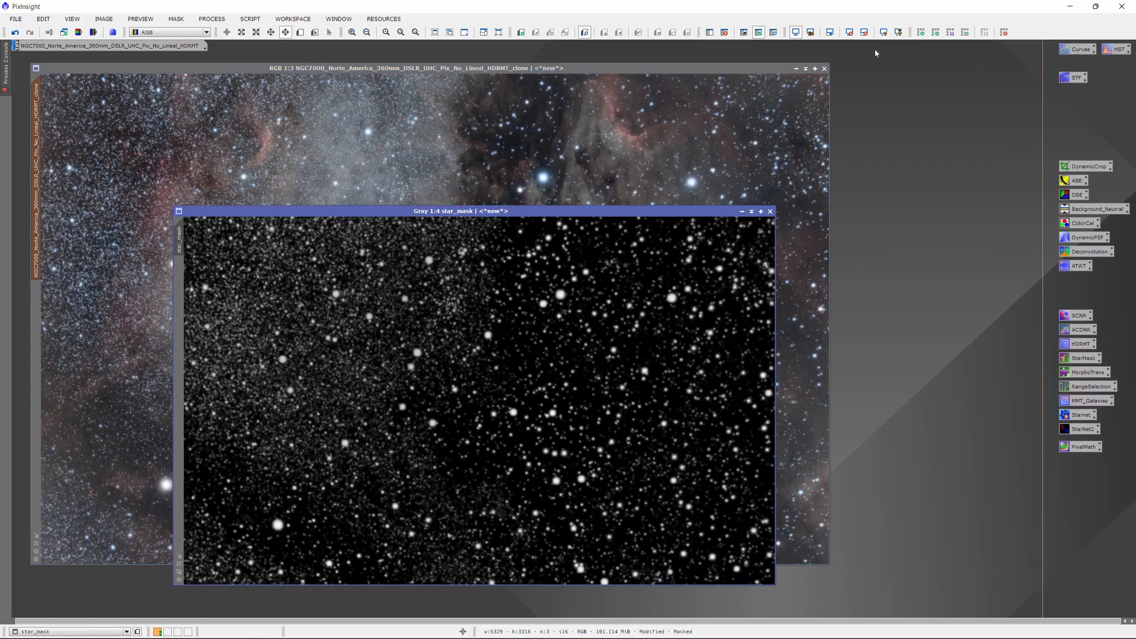
Close the star_mask image and accept breaking its existing mask references.
{"action": "left_click", "coordinate": [770, 212]}
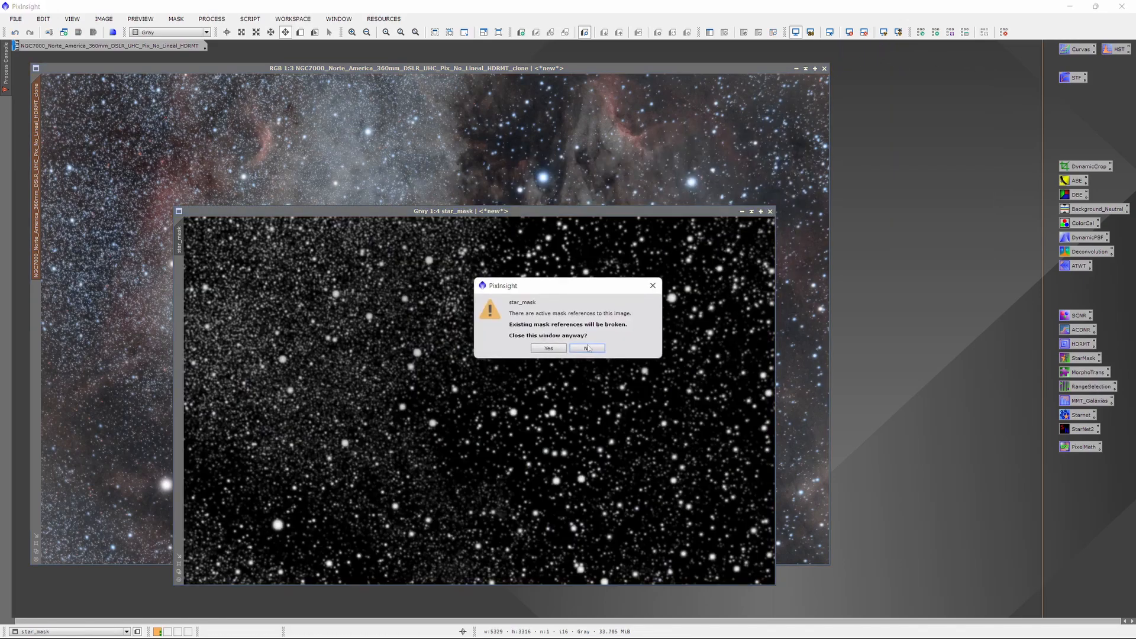
{"action": "left_click", "coordinate": [550, 351]}
Duplicate the NGC7000 clone image, minimise the first clone below the original, and enlarge the duplicate for viewing.
{"action": "left_click_drag", "start_coordinate": [36, 178], "coordinate": [20, 307]}
{"action": "left_click", "coordinate": [796, 68]}
{"action": "mouse_move", "coordinate": [533, 320]}
{"action": "left_mouse_down"}
{"action": "mouse_move", "coordinate": [120, 71]}
{"action": "mouse_move", "coordinate": [117, 51]}
{"action": "left_mouse_up"}
{"action": "left_click_drag", "start_coordinate": [278, 131], "coordinate": [256, 88]}
{"action": "key", "text": "ctrl+plus"}
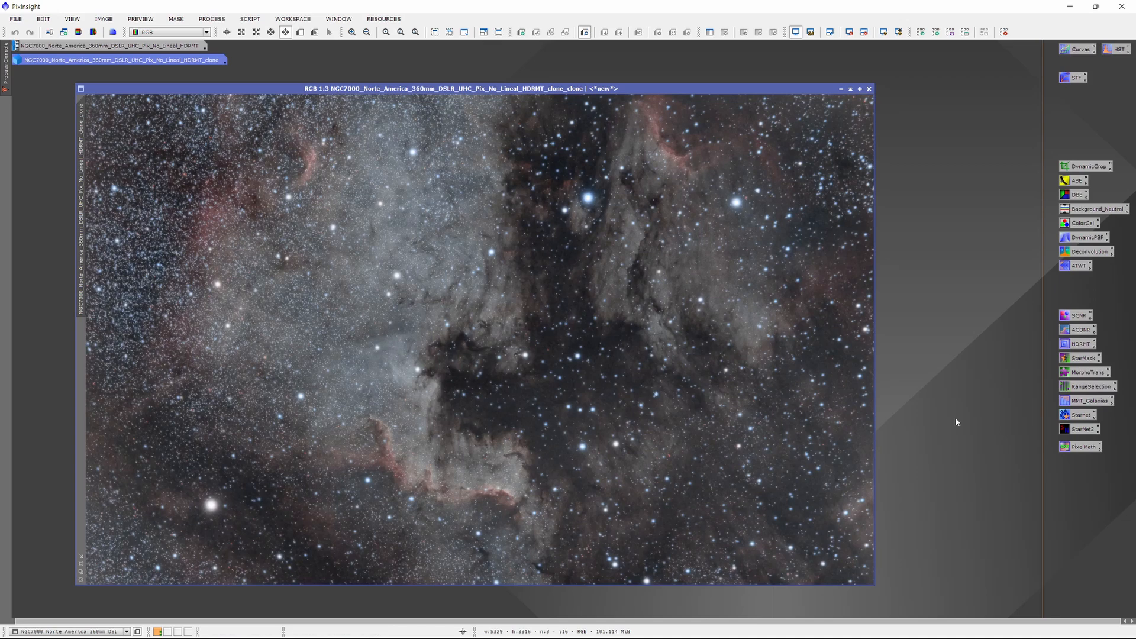
Open the RangeSelection process beside the duplicated image and start its real-time preview.
{"action": "double_click", "coordinate": [1079, 388]}
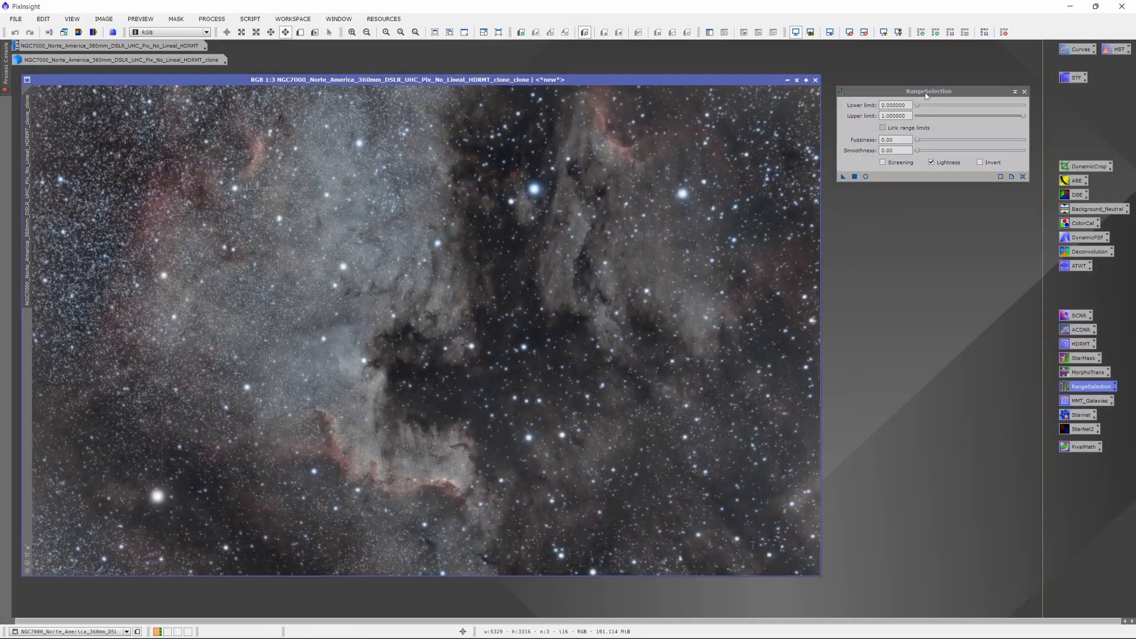
{"action": "left_click_drag", "start_coordinate": [927, 96], "coordinate": [920, 83]}
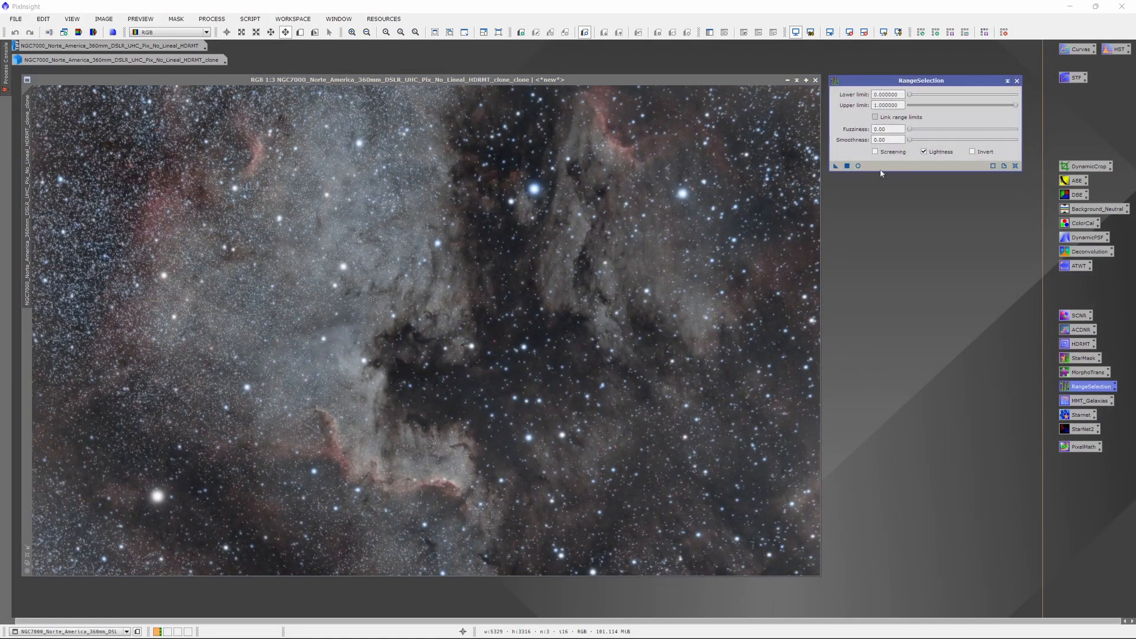
{"action": "left_click", "coordinate": [858, 166]}
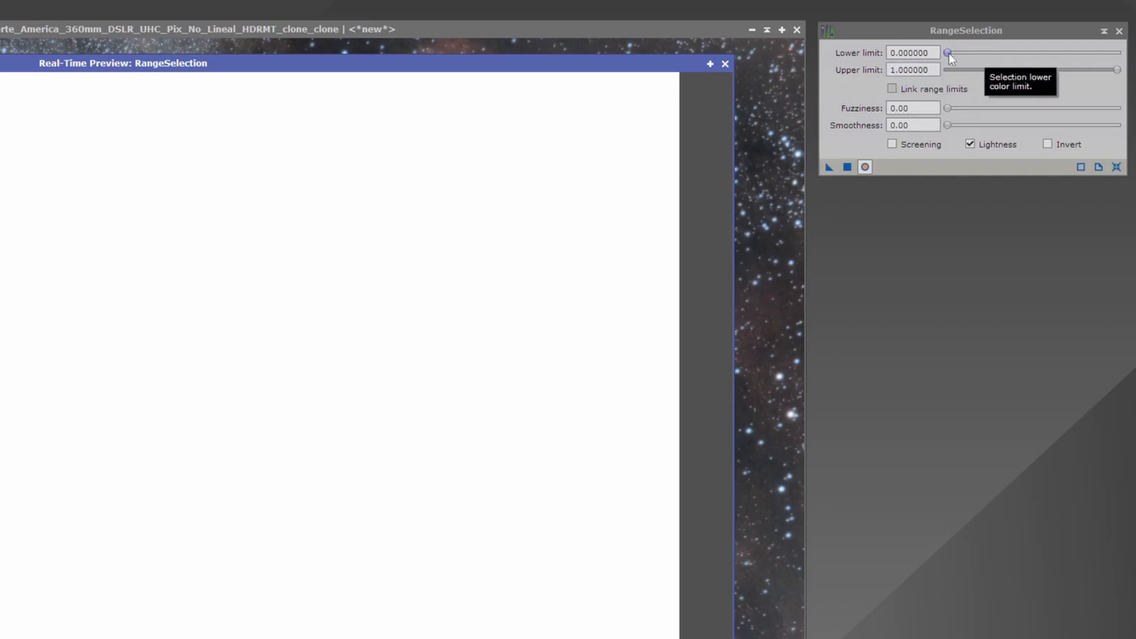
Set the RangeSelection lower limit to 0.35 and upper limit to 0.60, link the range limits, and set smoothness to 3.00.
{"action": "left_click_drag", "start_coordinate": [948, 54], "coordinate": [1001, 54]}
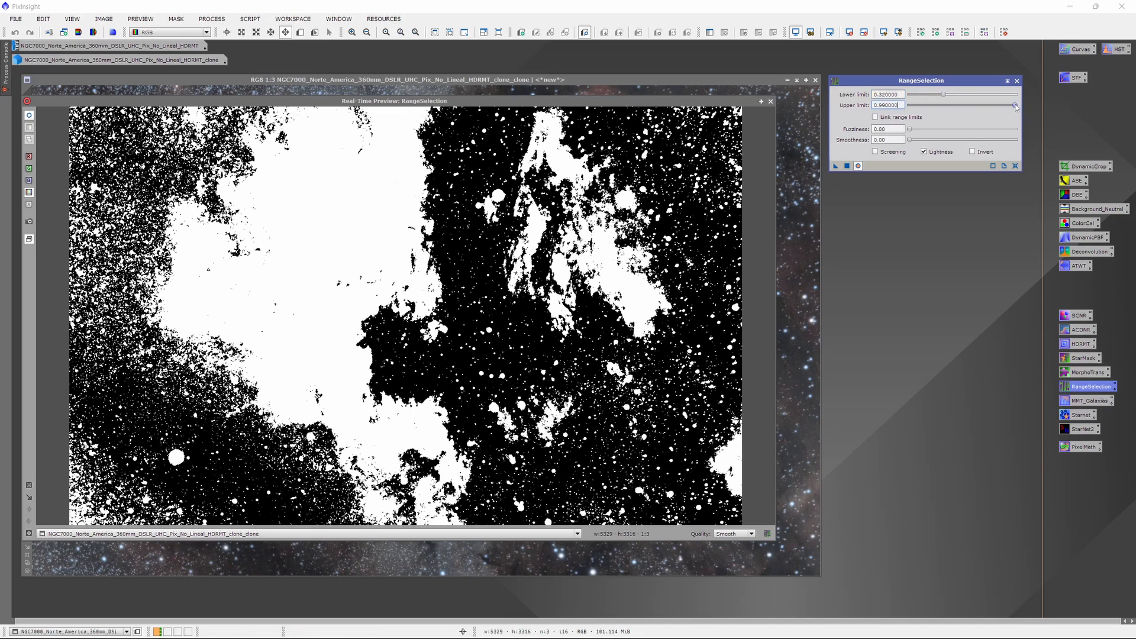
{"action": "left_click_drag", "start_coordinate": [1016, 106], "coordinate": [940, 95]}
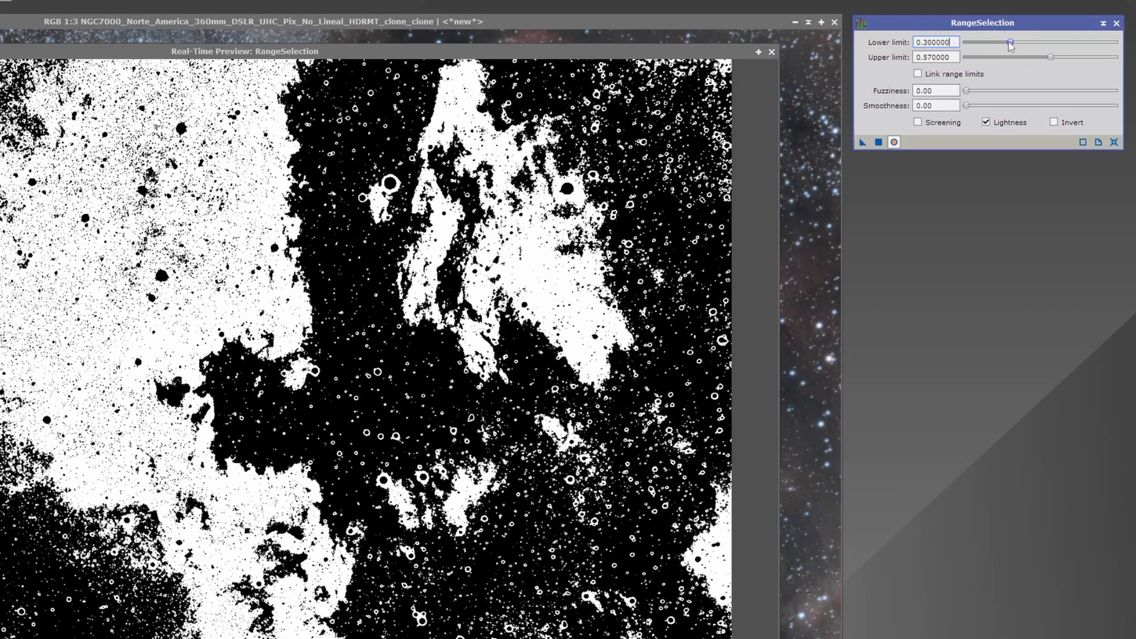
{"action": "left_click_drag", "start_coordinate": [1051, 57], "coordinate": [1048, 58]}
{"action": "left_click", "coordinate": [925, 76]}
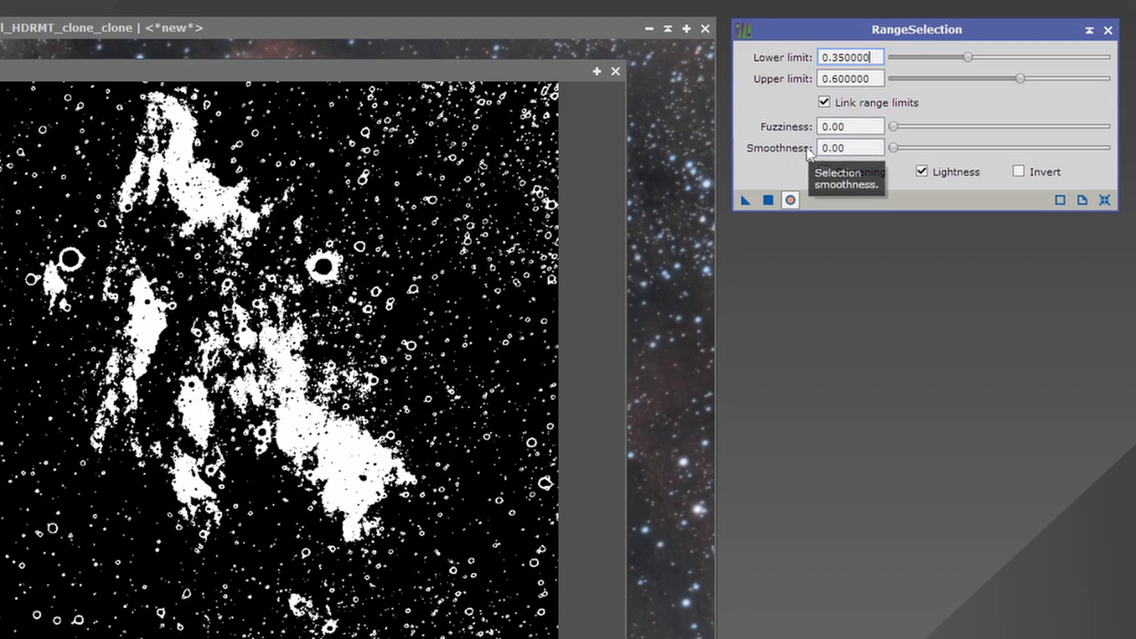
{"action": "left_click_drag", "start_coordinate": [891, 149], "coordinate": [899, 153]}
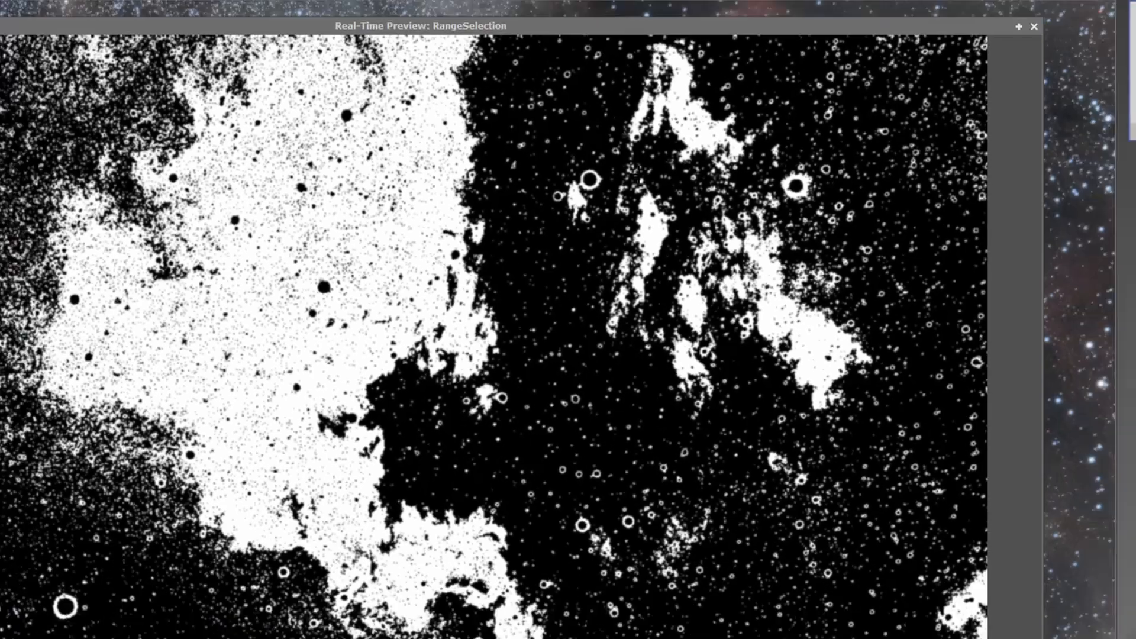
Close the real-time preview and apply RangeSelection to the duplicated image to generate a range mask.
{"action": "left_click", "coordinate": [858, 167]}
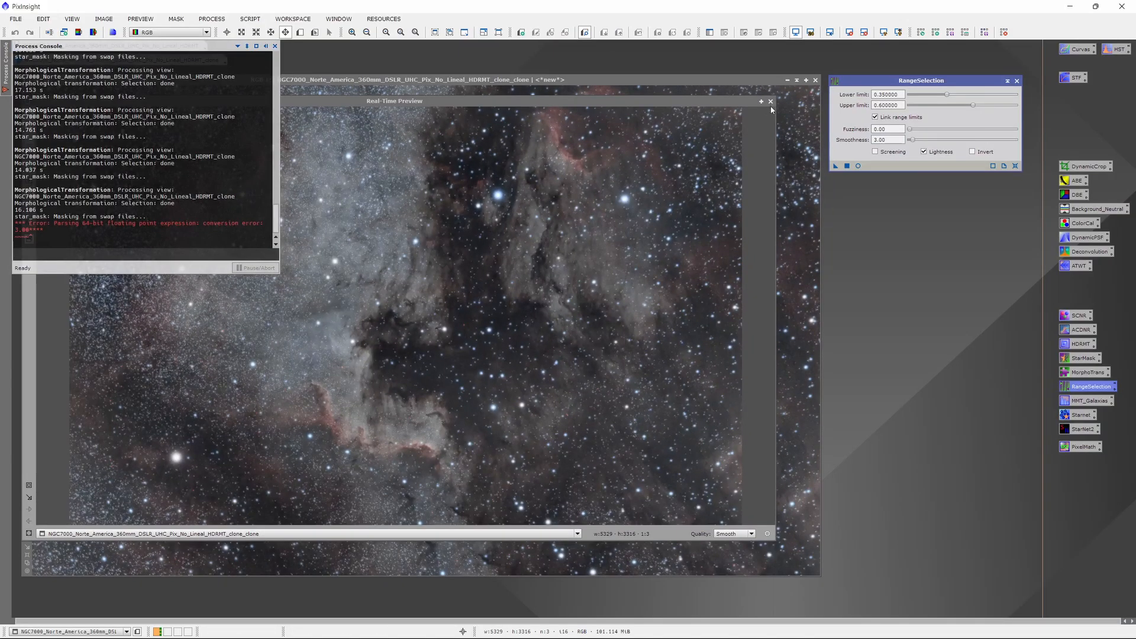
{"action": "left_click", "coordinate": [771, 102]}
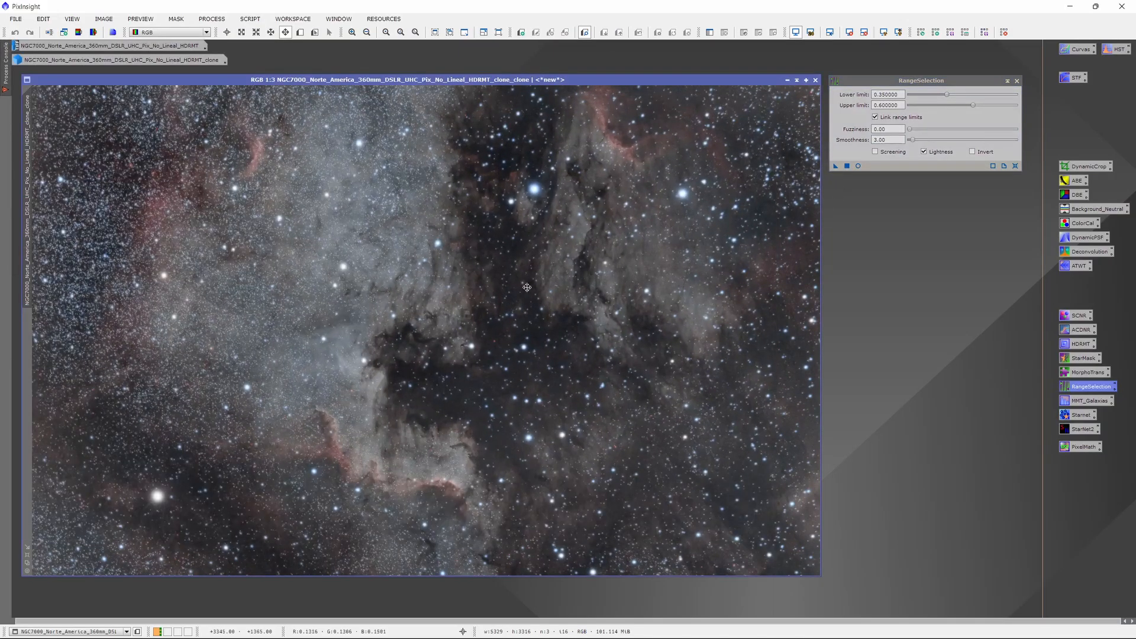
{"action": "left_click_drag", "start_coordinate": [835, 167], "coordinate": [453, 277]}
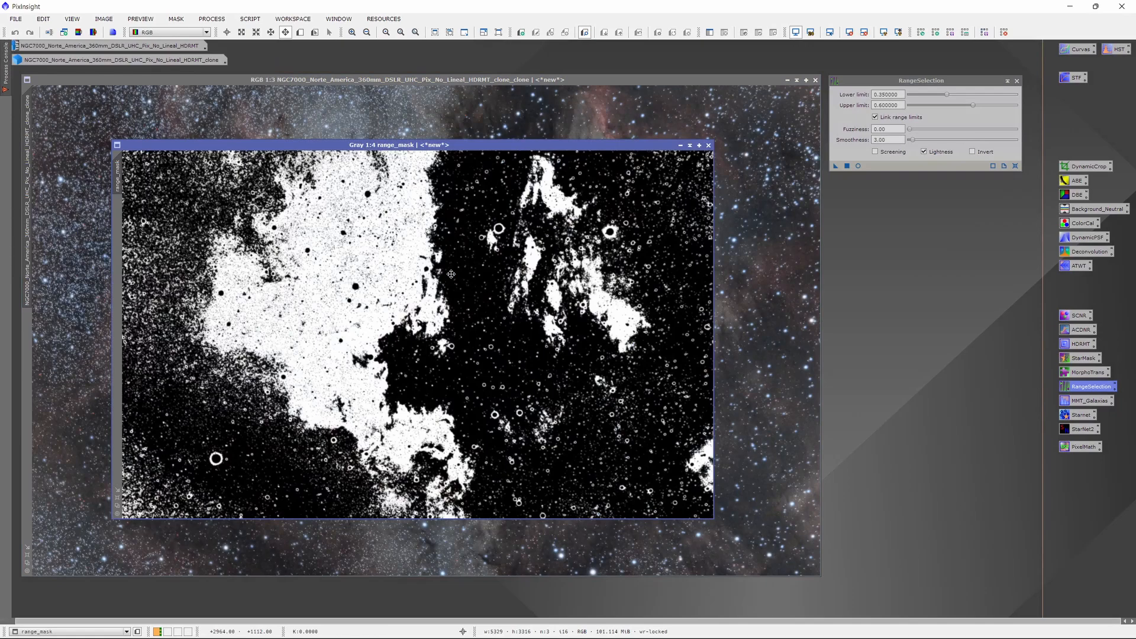
{"action": "left_click_drag", "start_coordinate": [522, 145], "coordinate": [589, 156]}
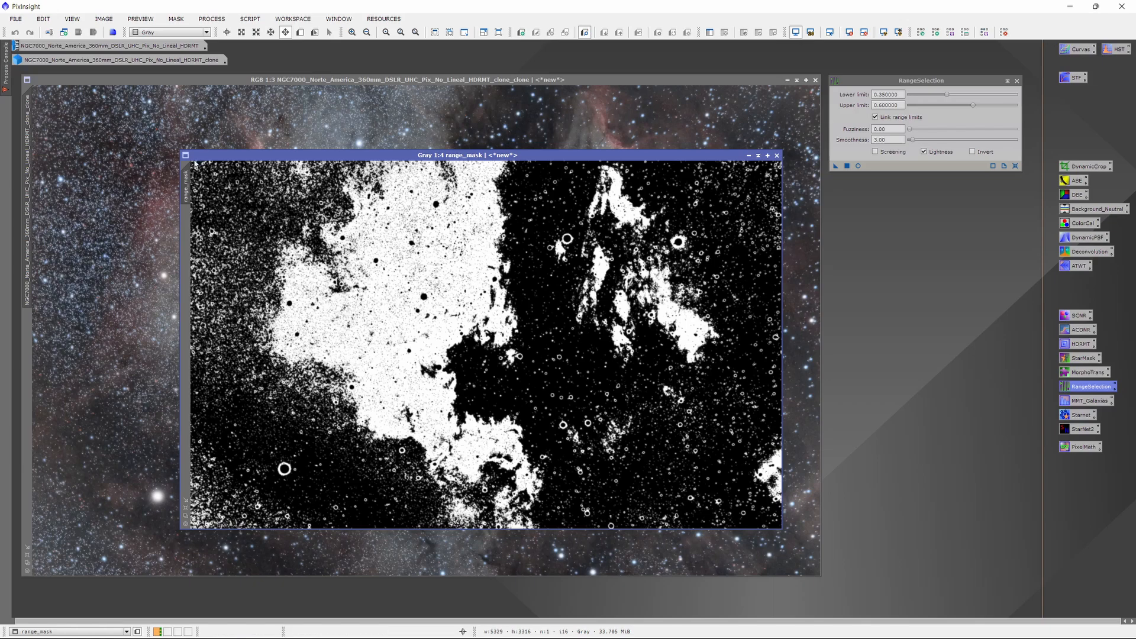
Apply range_mask to the duplicated image, hide the red mask overlay, and close RangeSelection.
{"action": "left_click_drag", "start_coordinate": [54, 313], "coordinate": [26, 333]}
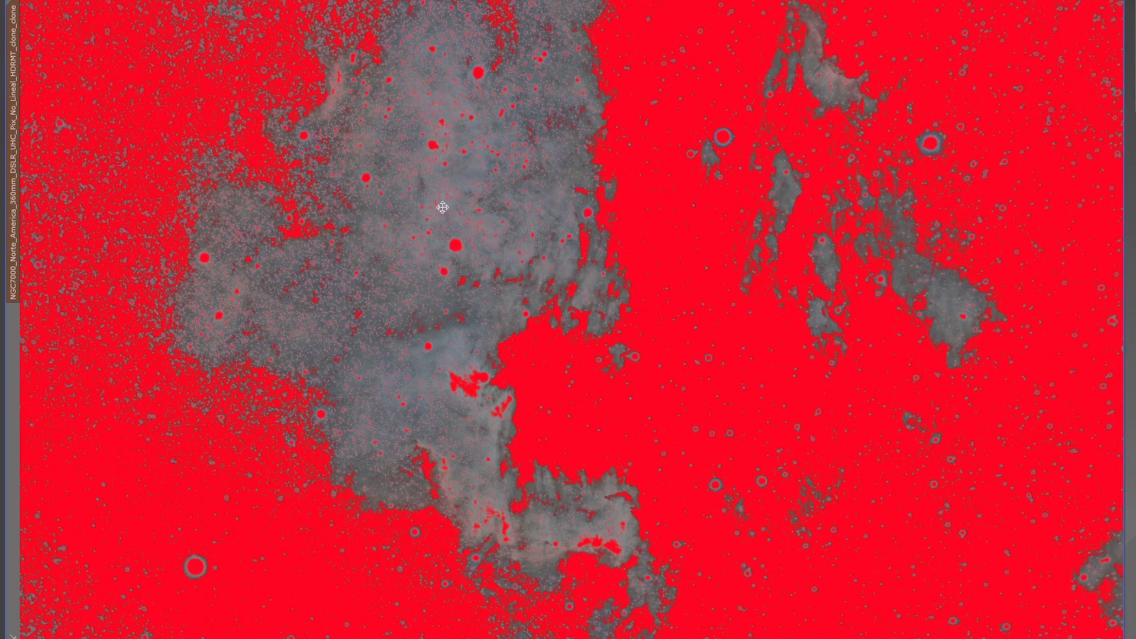
{"action": "key", "text": "ctrl+k"}
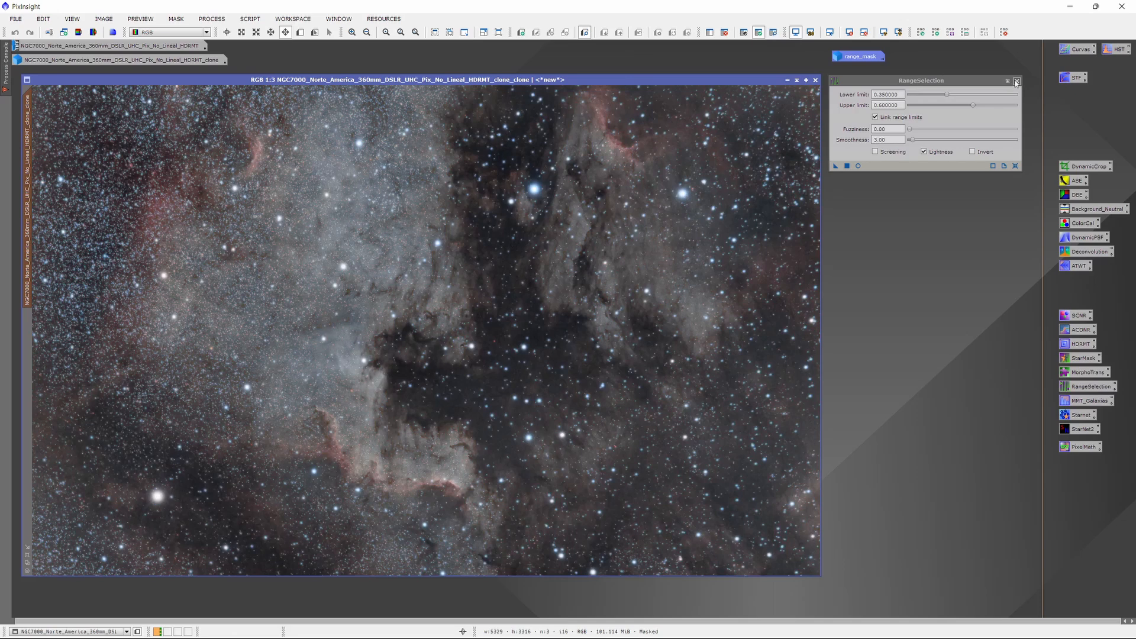
{"action": "left_click", "coordinate": [1017, 82]}
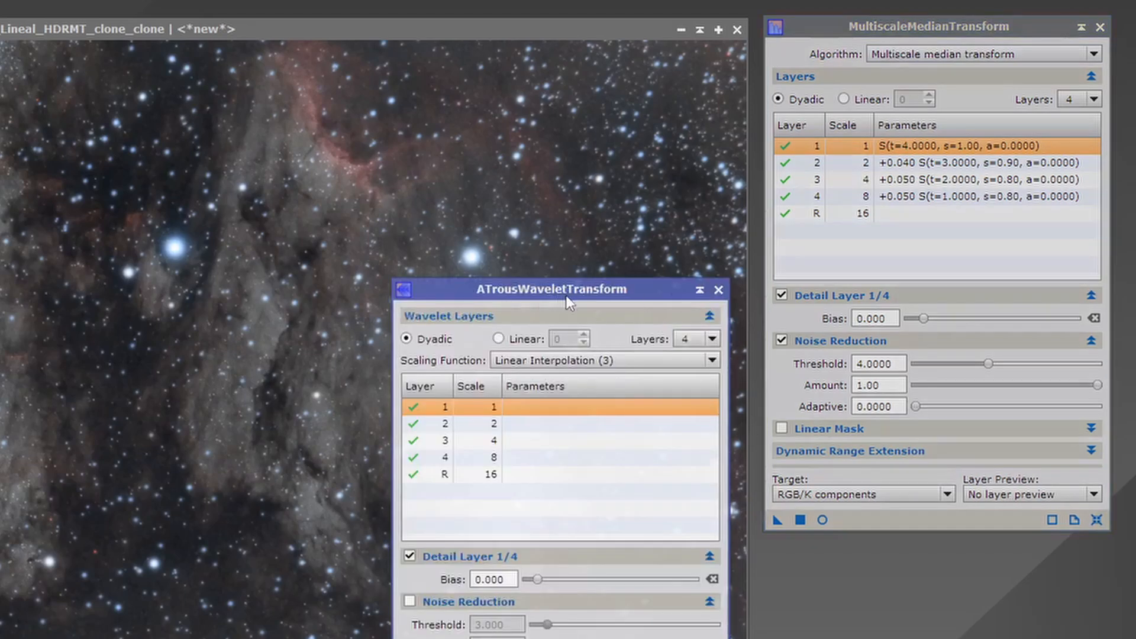
Compare the ATrousWaveletTransform layer settings with those of MultiscaleMedianTransform, and close ATrousWaveletTransform.
{"action": "left_click_drag", "start_coordinate": [567, 301], "coordinate": [575, 29]}
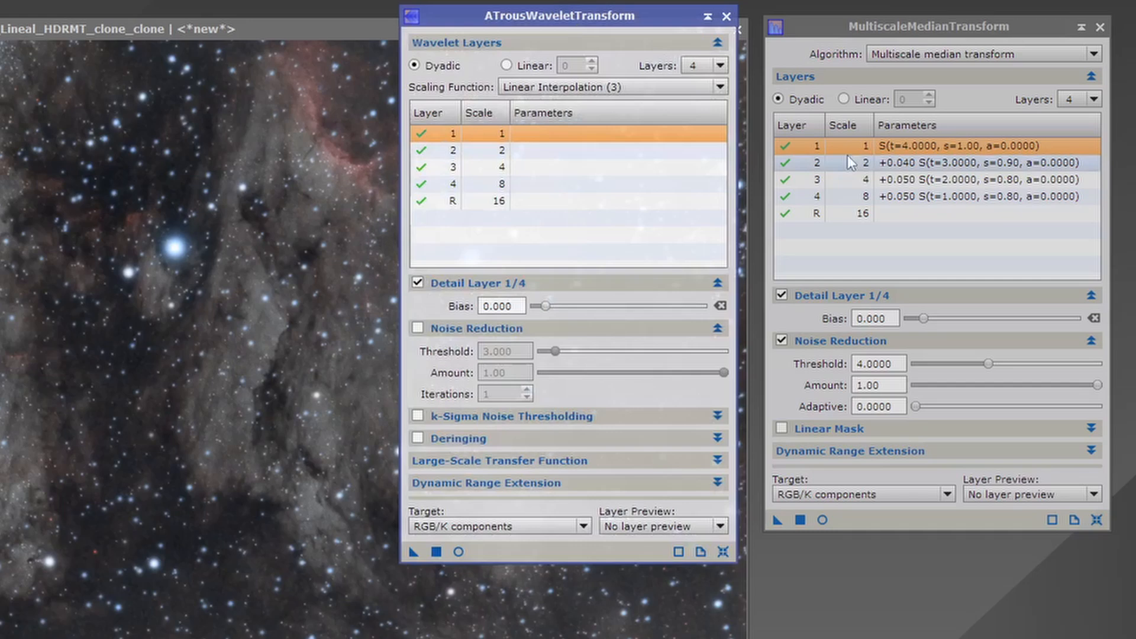
{"action": "left_click", "coordinate": [727, 17]}
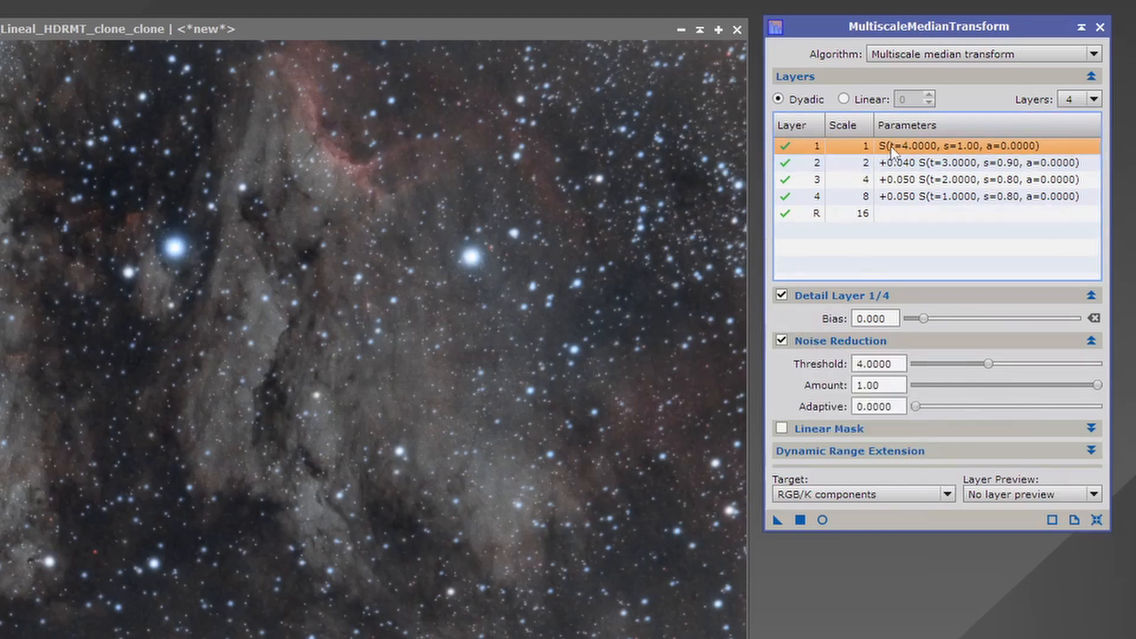
Review the noise reduction settings of layers 1 to 4 and apply MultiscaleMedianTransform to the masked duplicate image.
{"action": "left_click", "coordinate": [883, 179]}
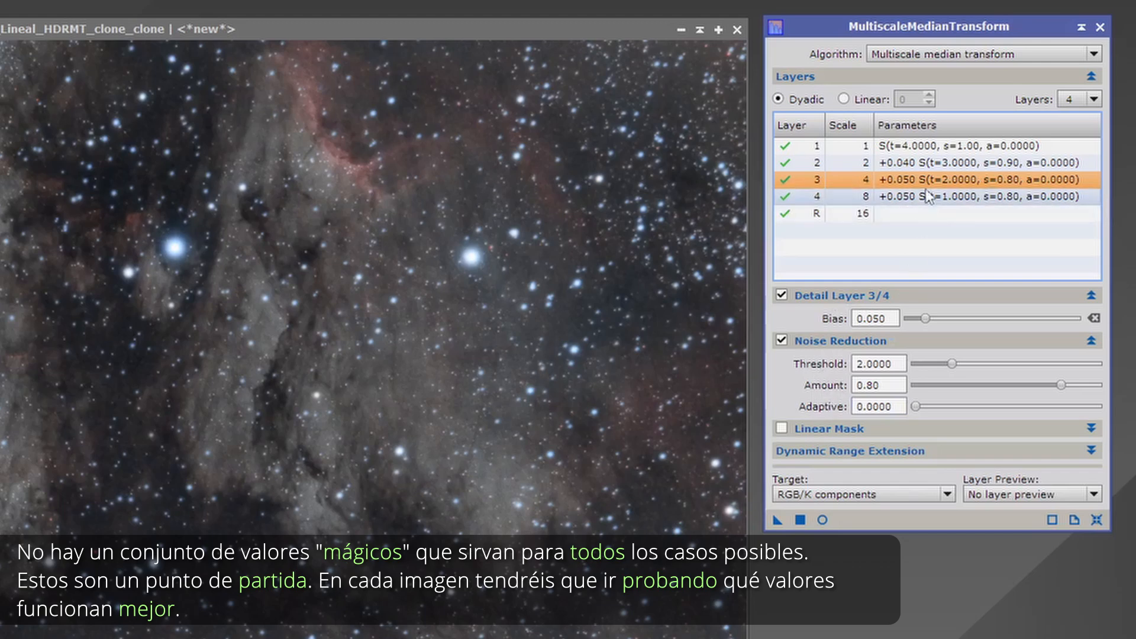
{"action": "left_click", "coordinate": [914, 200]}
{"action": "left_click", "coordinate": [911, 180]}
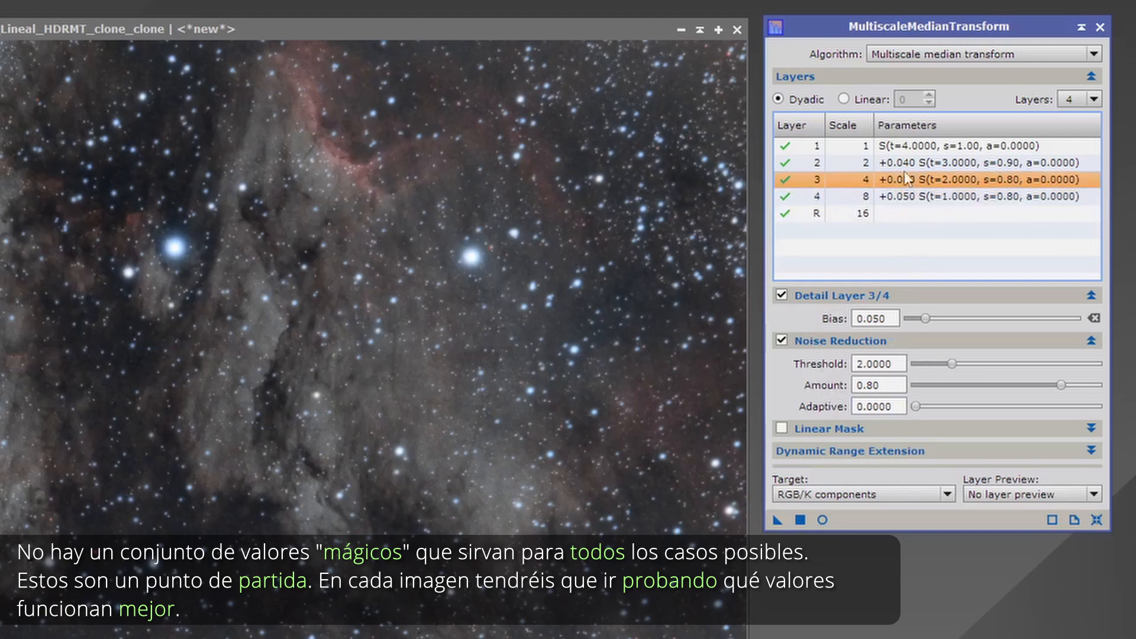
{"action": "left_click", "coordinate": [909, 161]}
{"action": "left_click", "coordinate": [909, 146]}
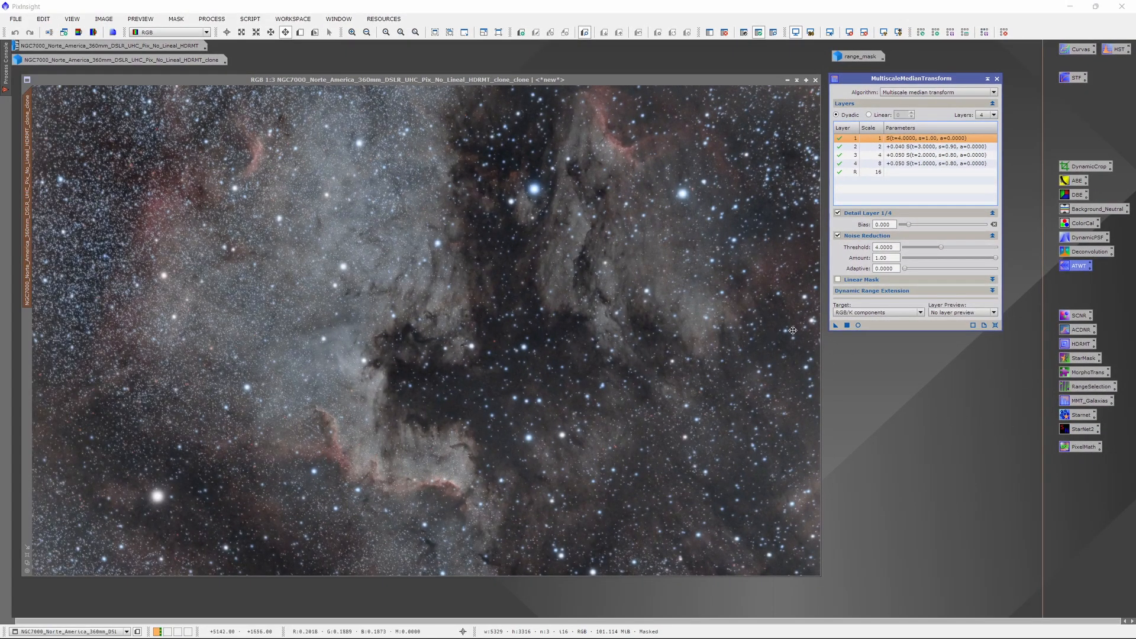
{"action": "left_click_drag", "start_coordinate": [835, 325], "coordinate": [477, 291]}
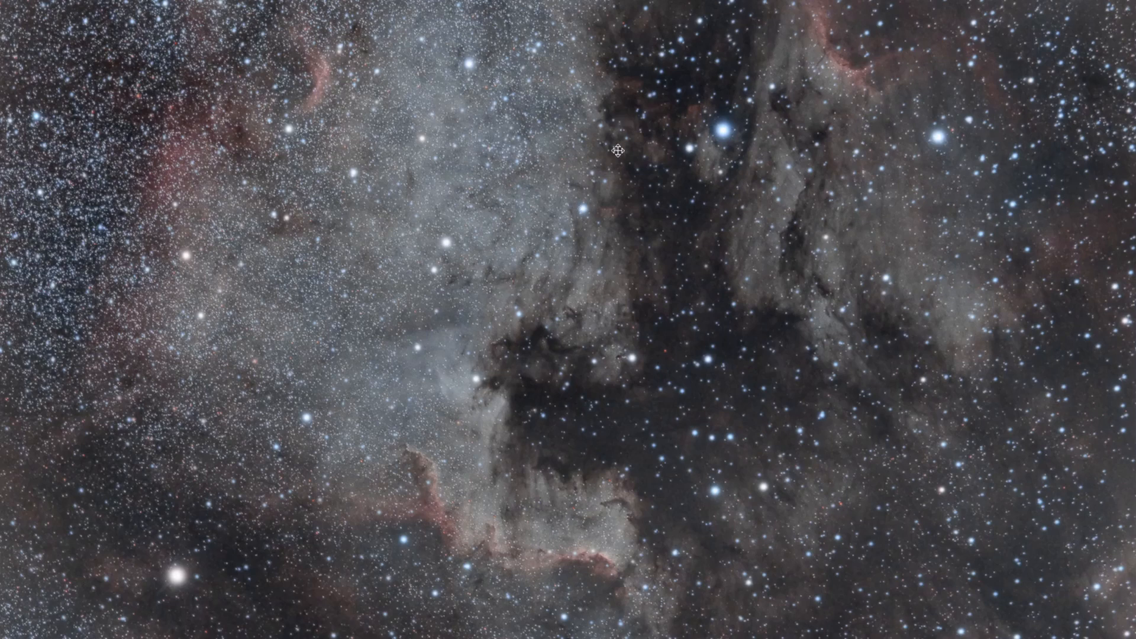
Undo the MultiscaleMedianTransform on the masked duplicate to compare the nebula before noise reduction.
{"action": "right_click", "coordinate": [618, 150]}
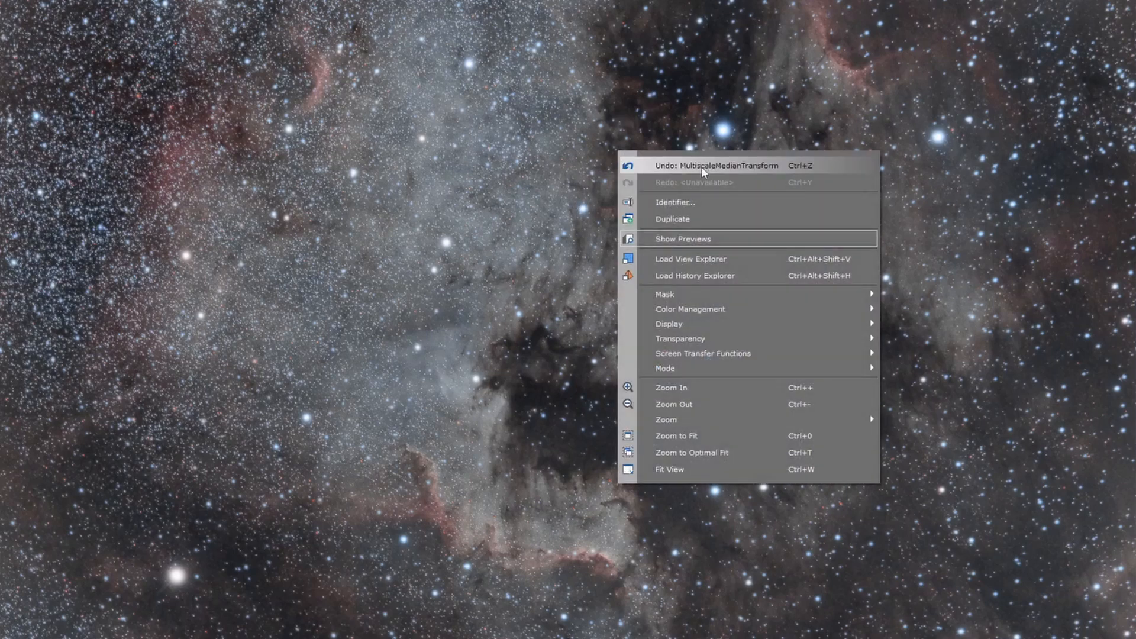